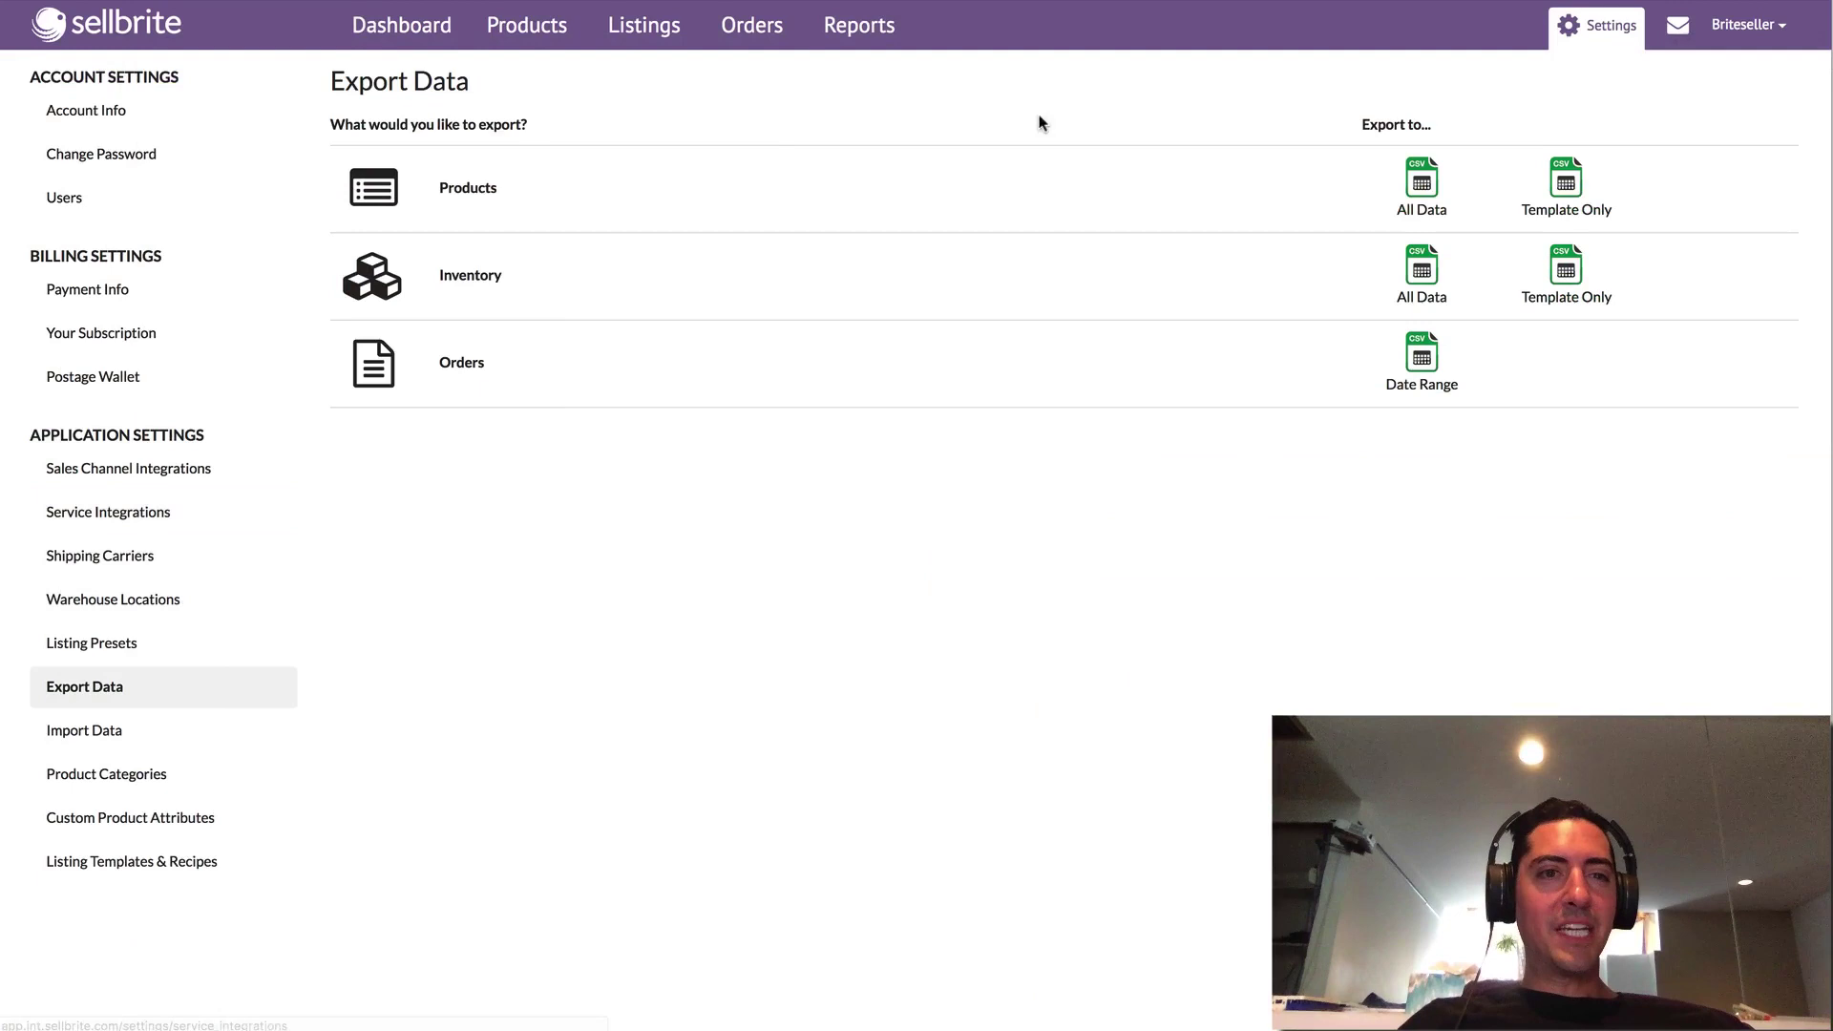
Export all Sellbrite product data to CSV and dismiss the generating notice
left_click(1423, 187)
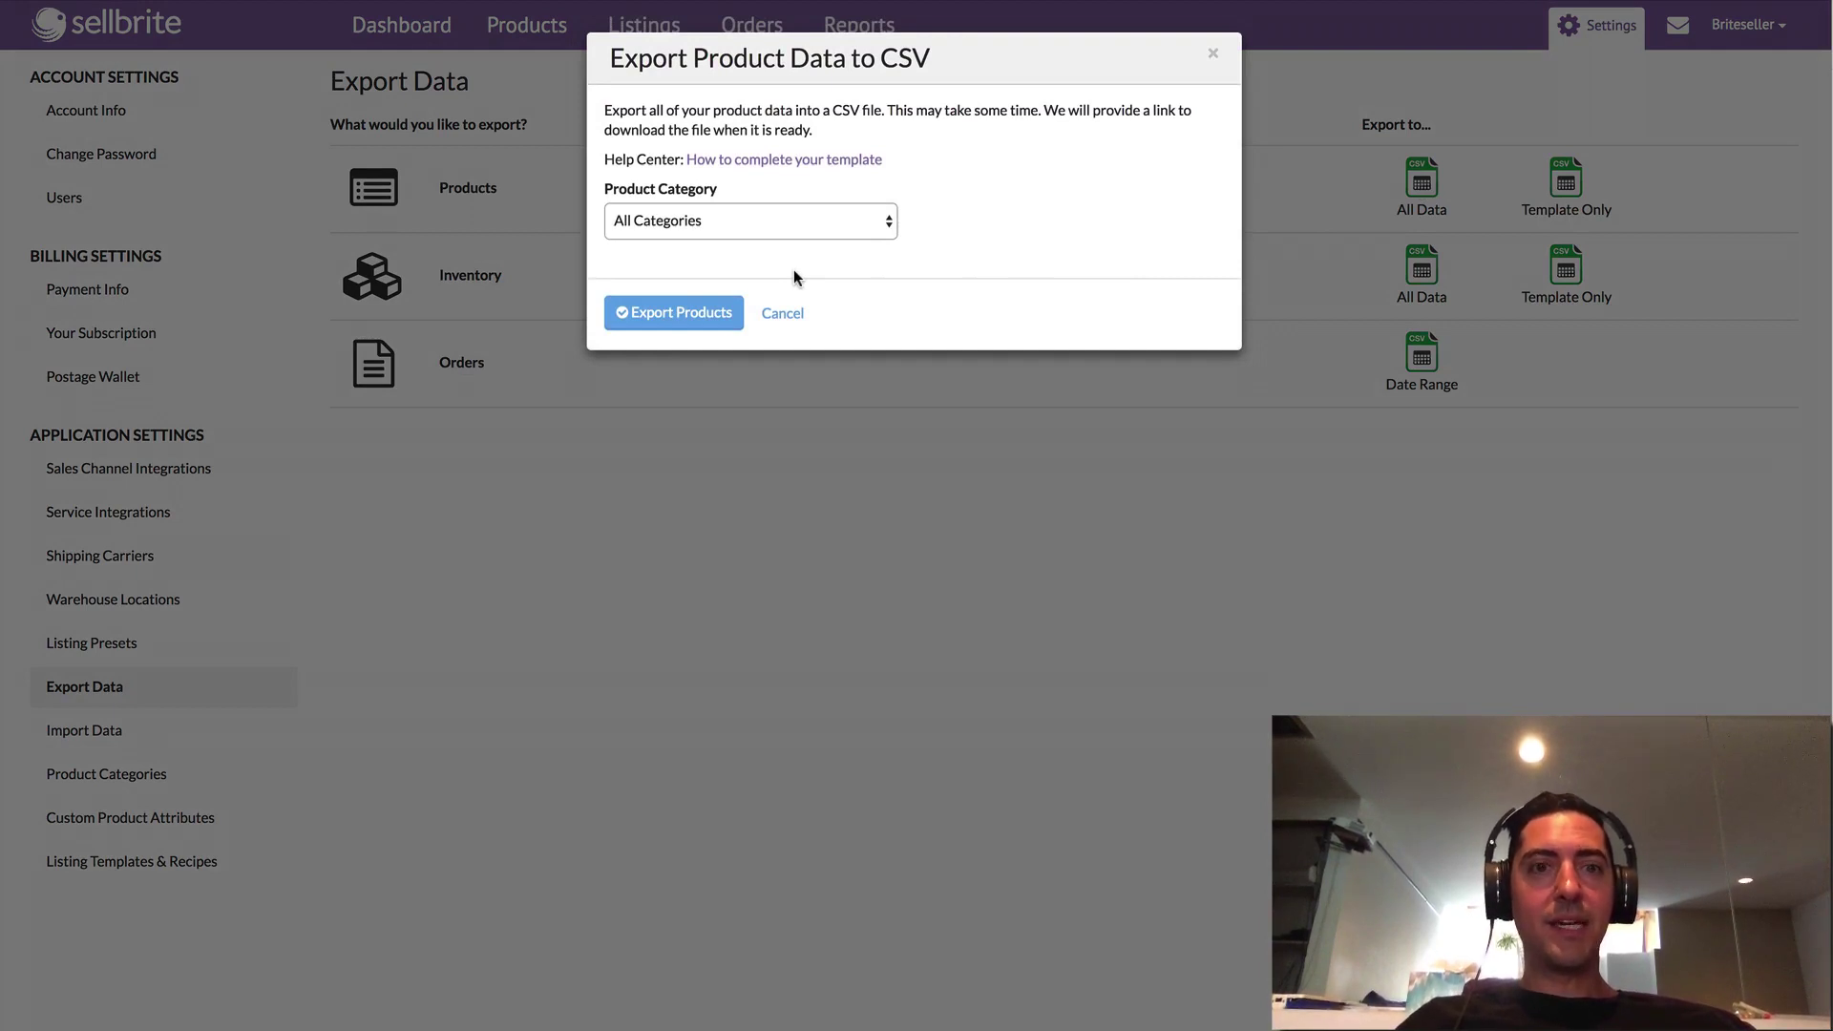
left_click(690, 308)
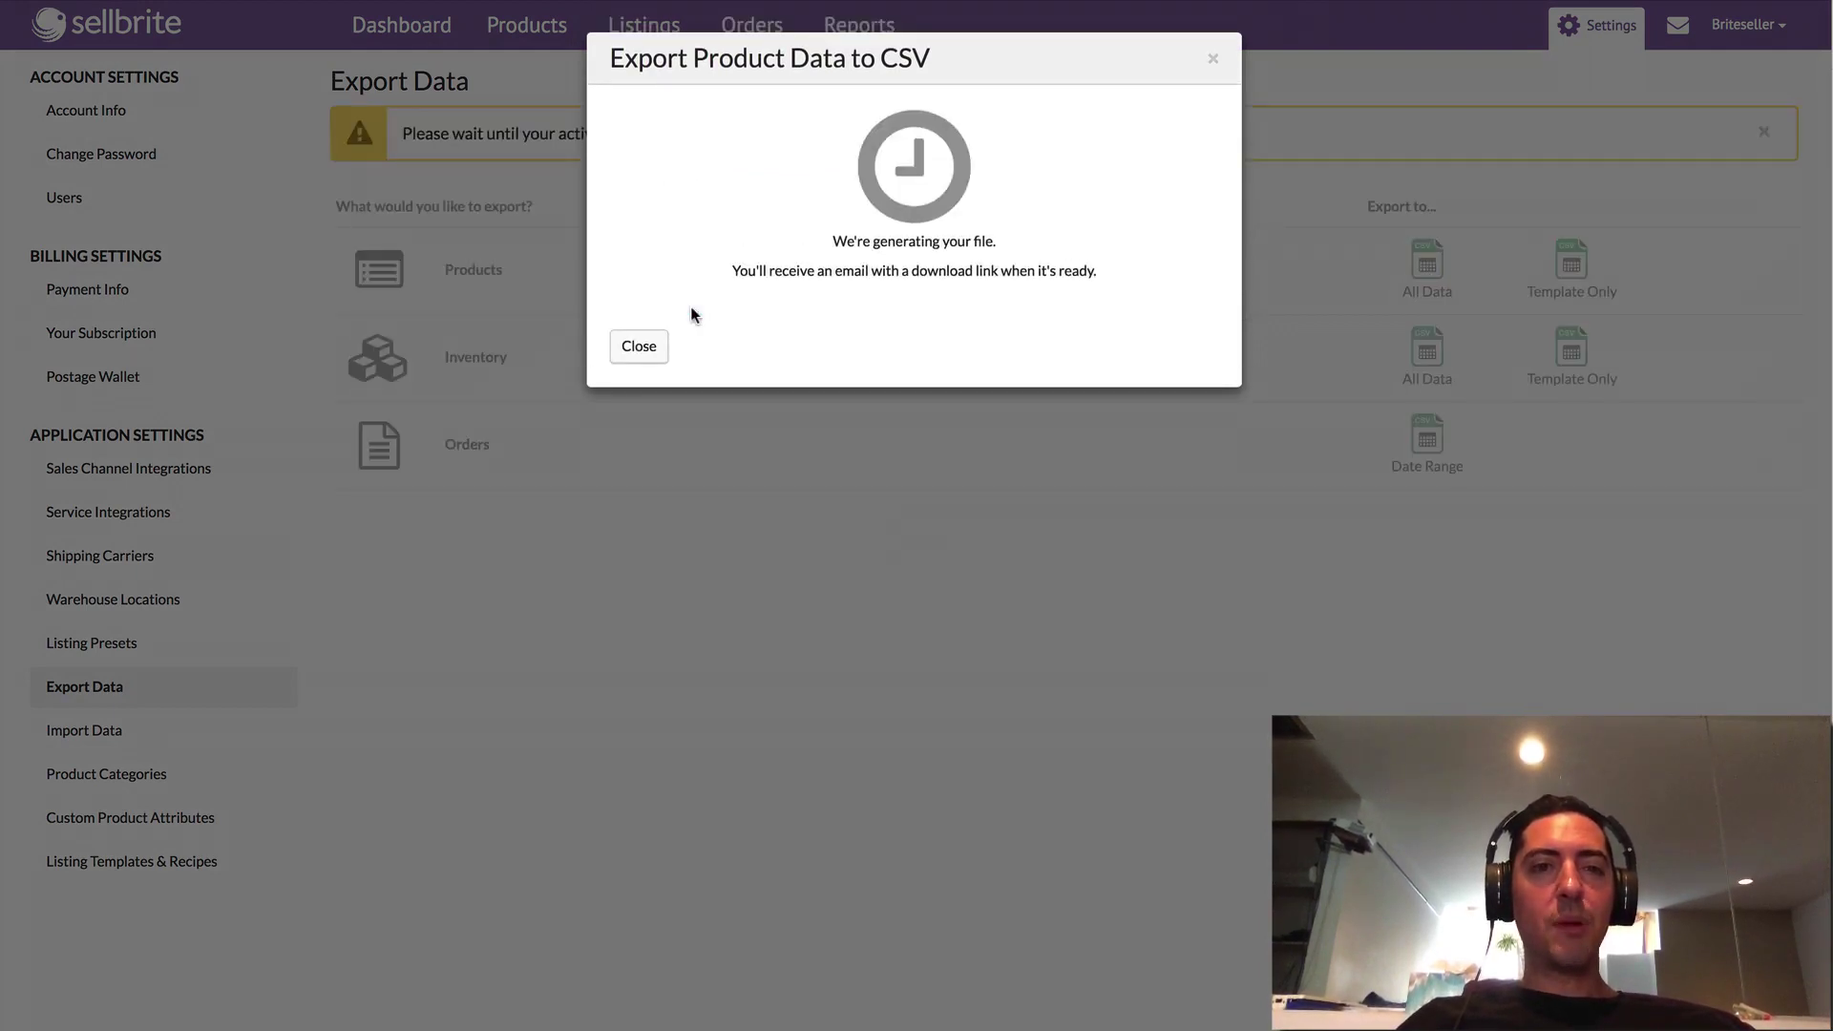
left_click(637, 346)
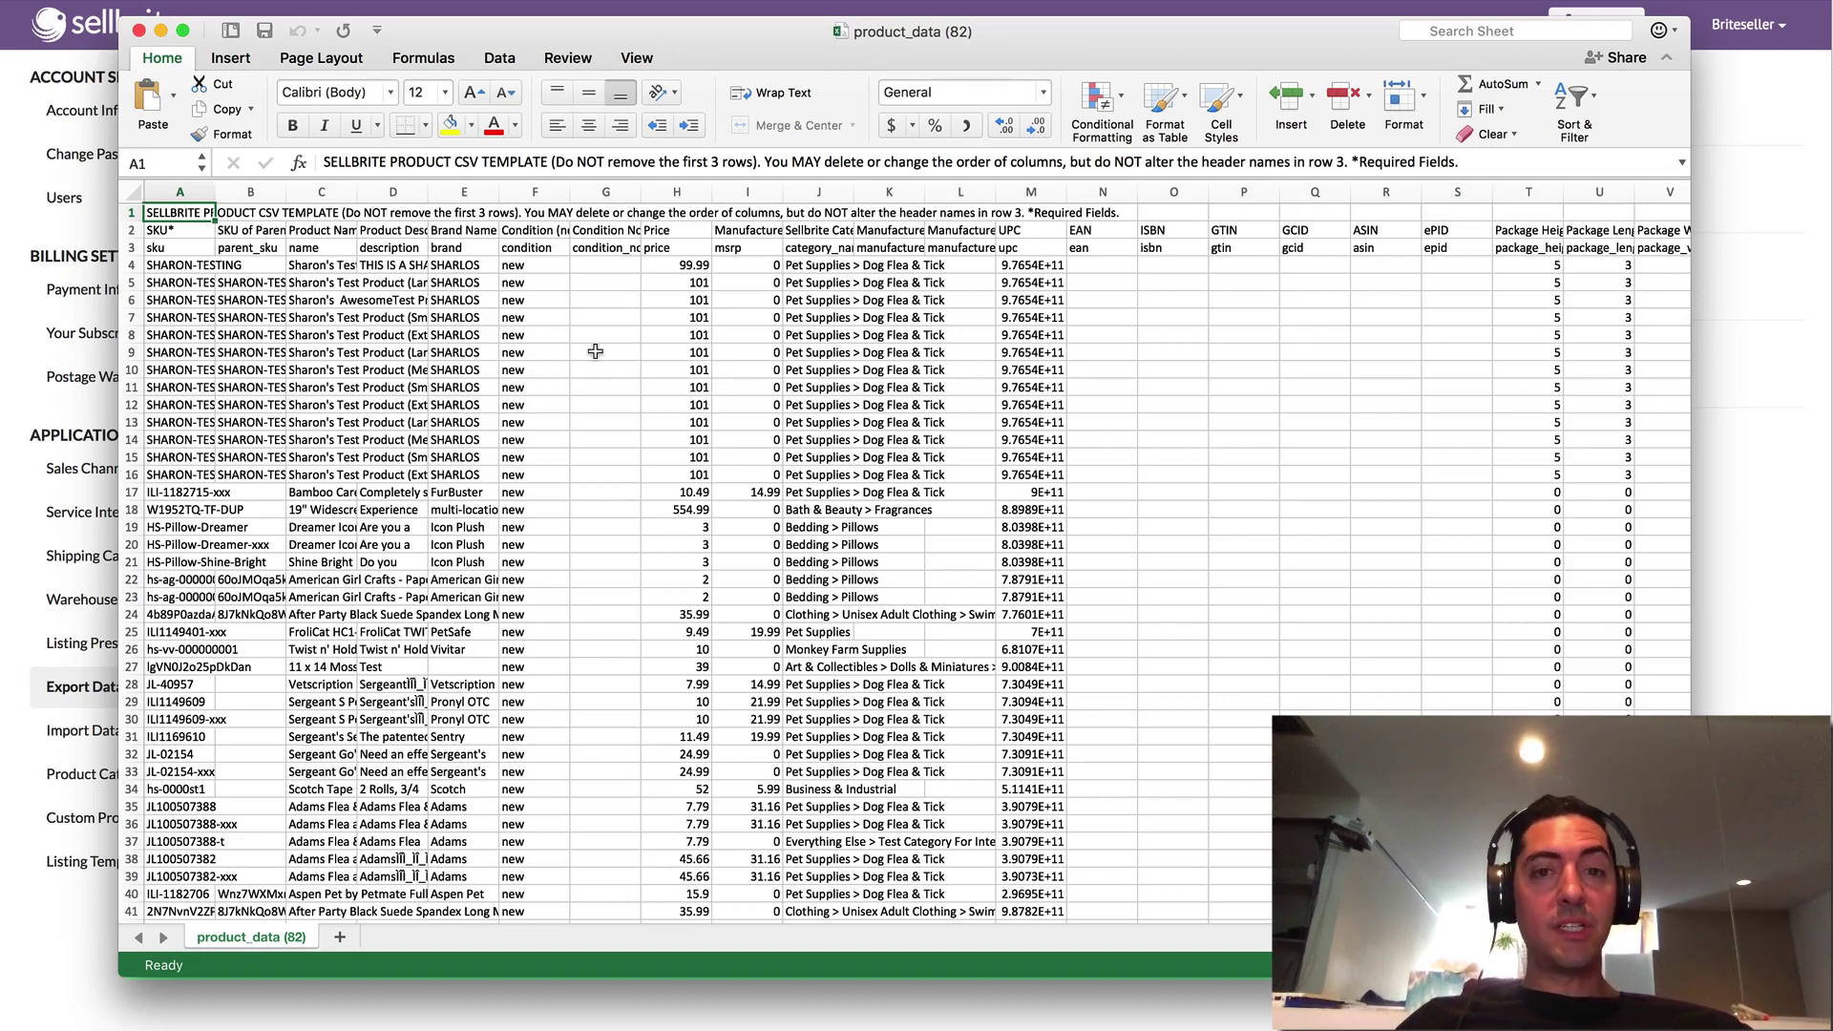
left_click(1030, 192)
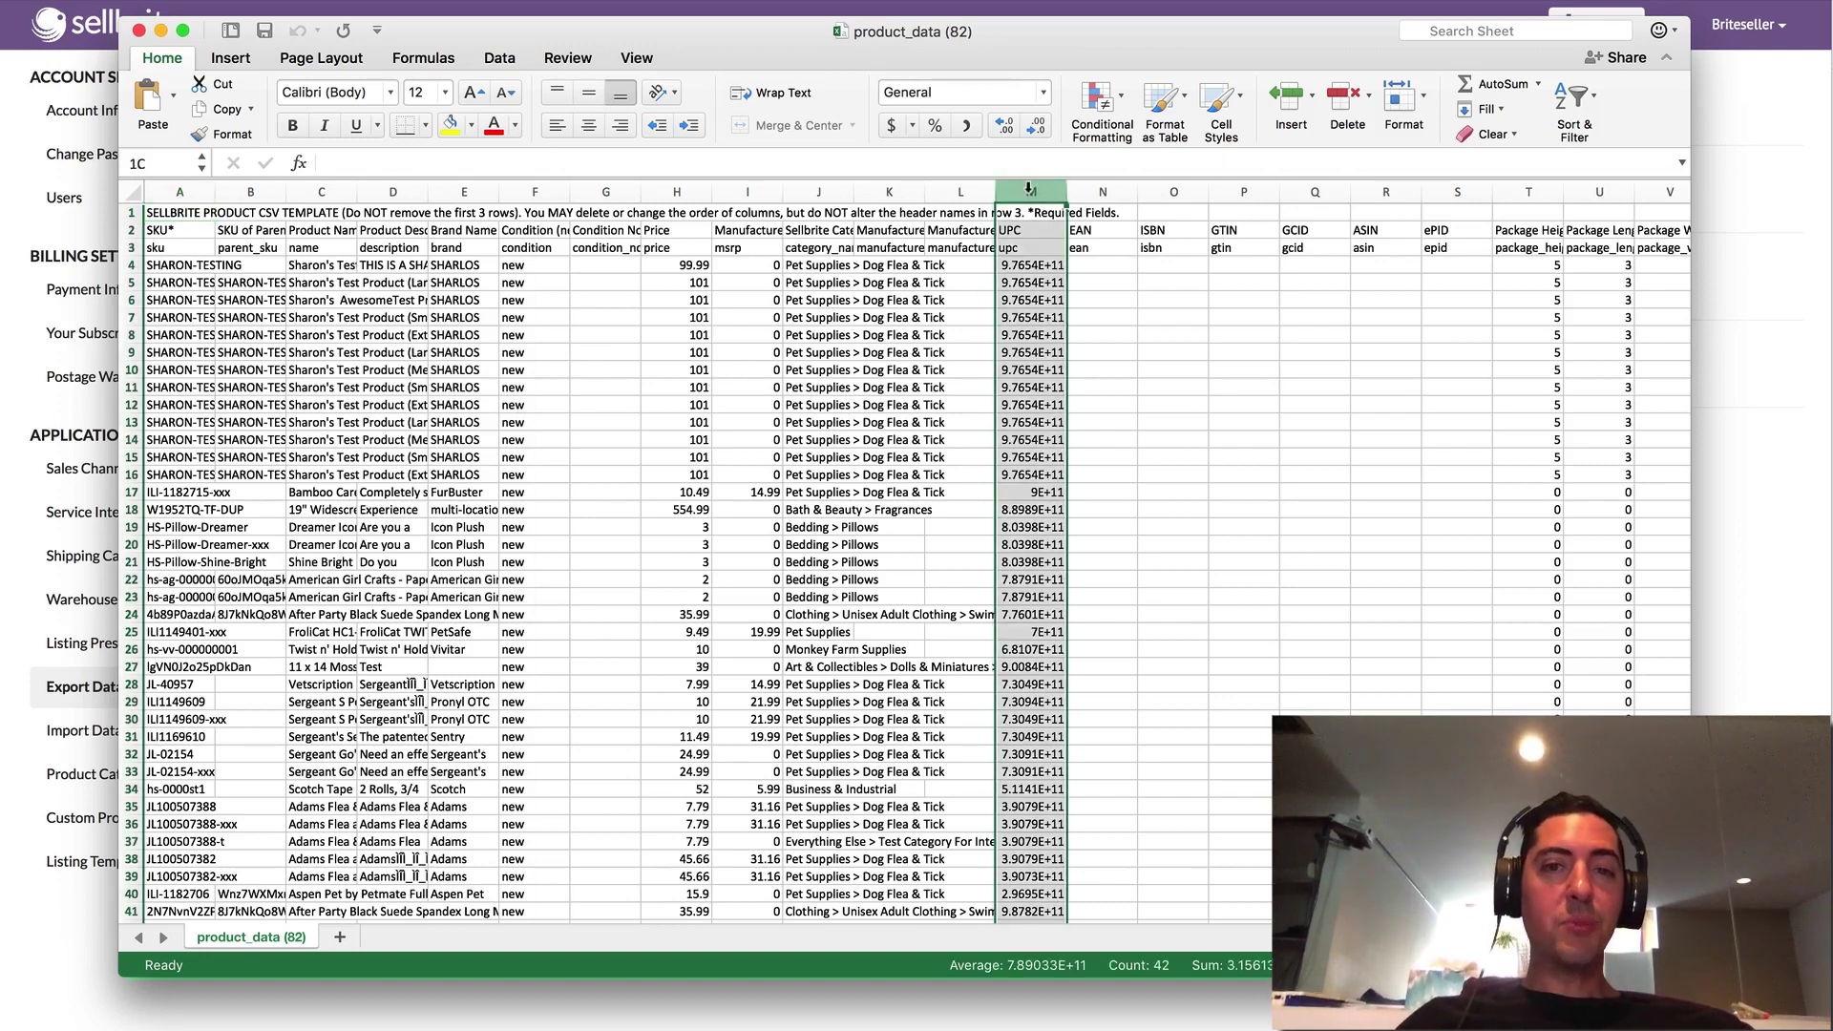
left_click(1025, 347)
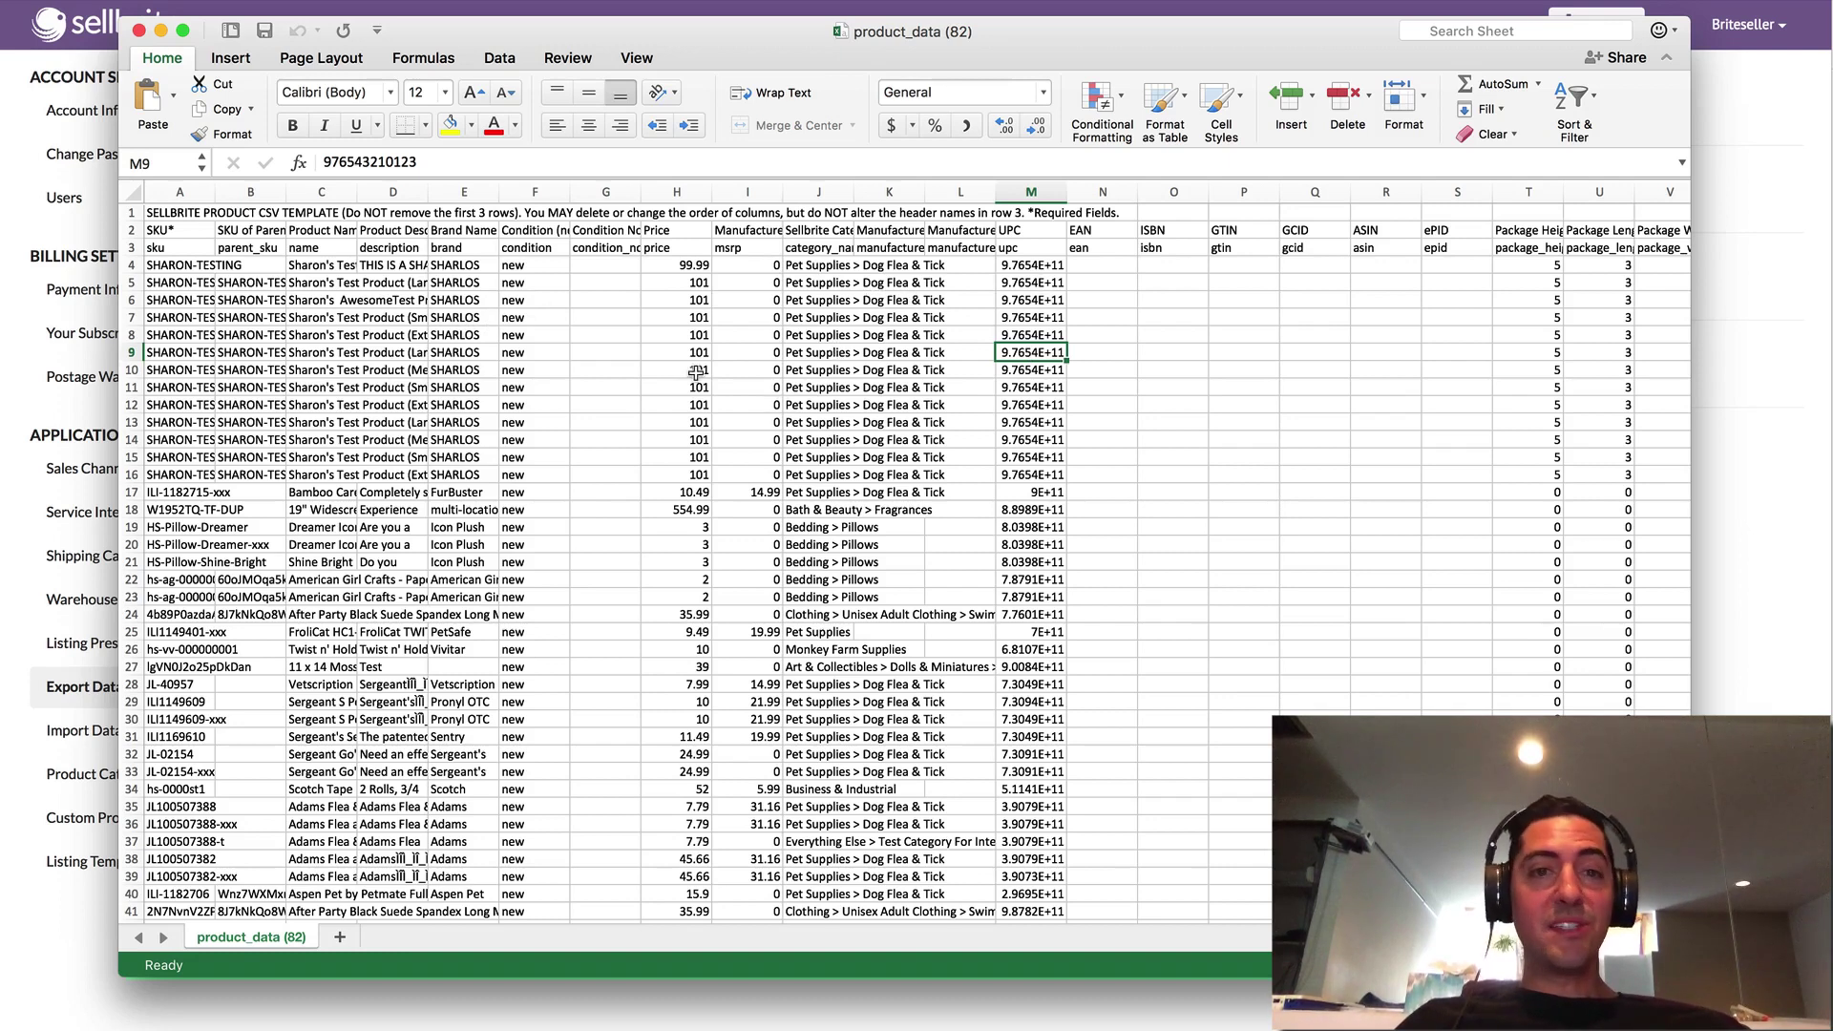
left_click_drag(823, 296, 818, 388)
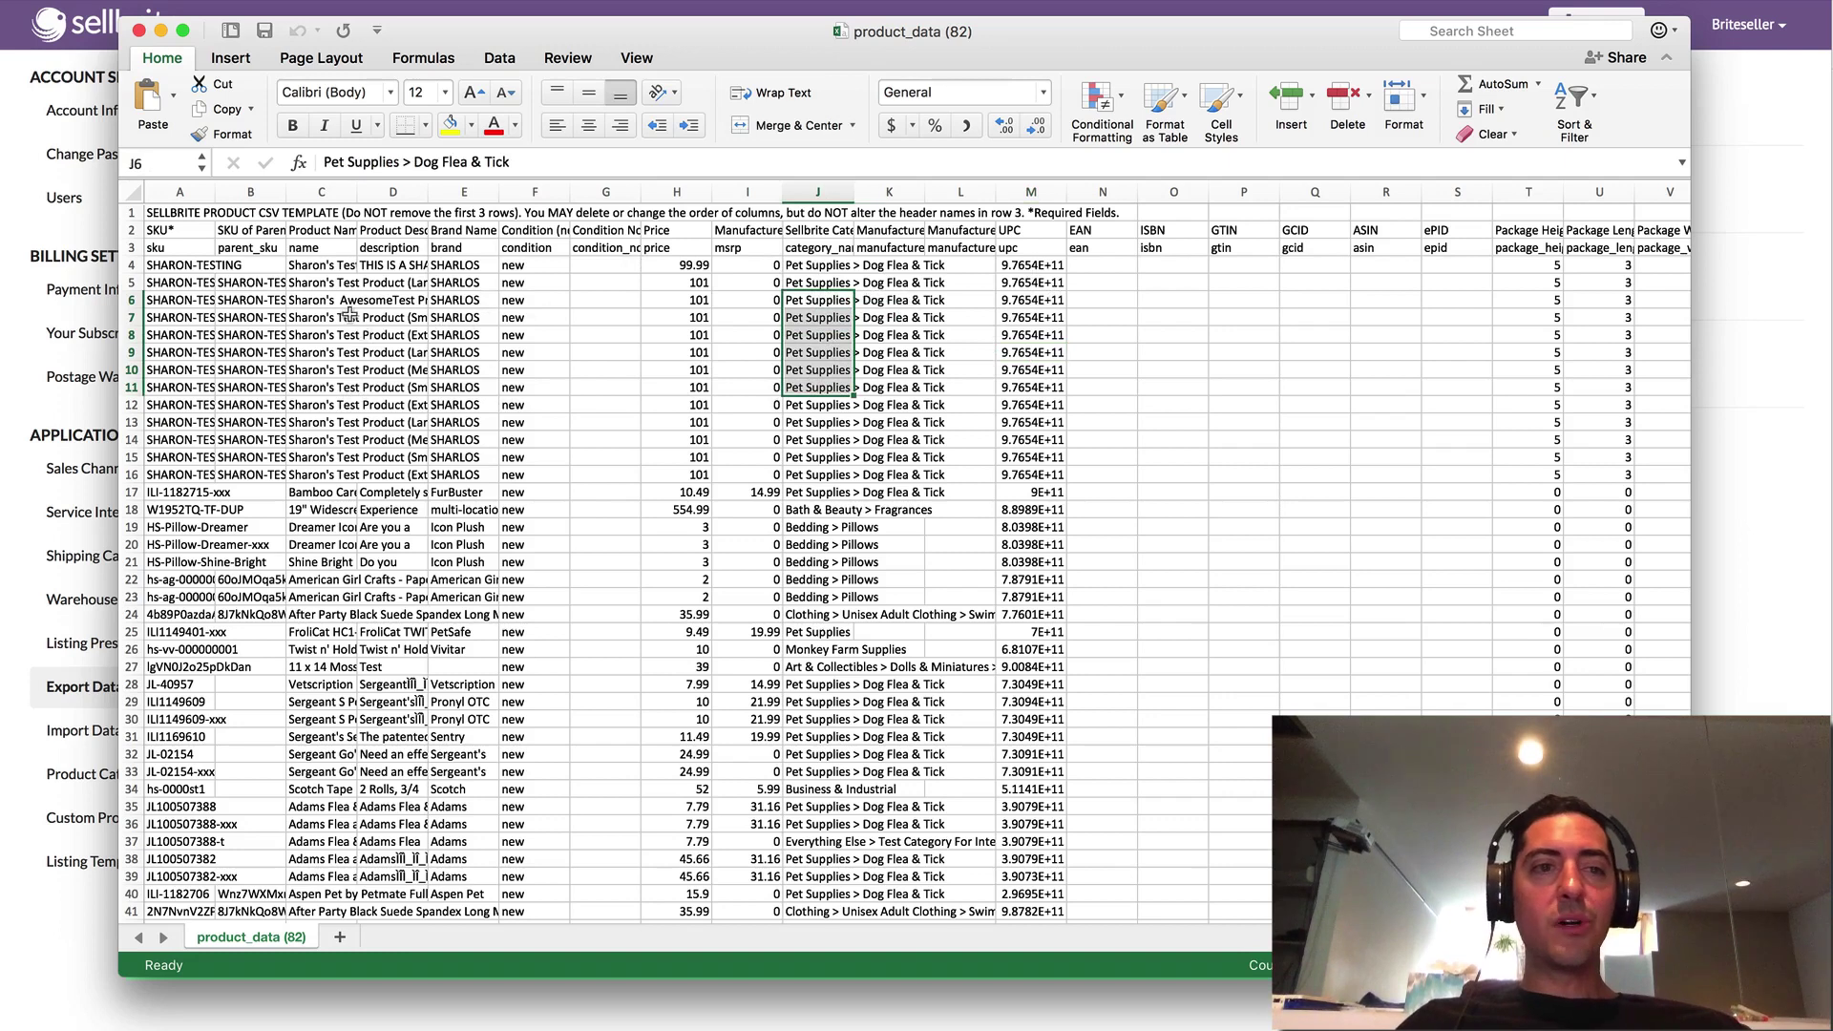
left_click(634, 281)
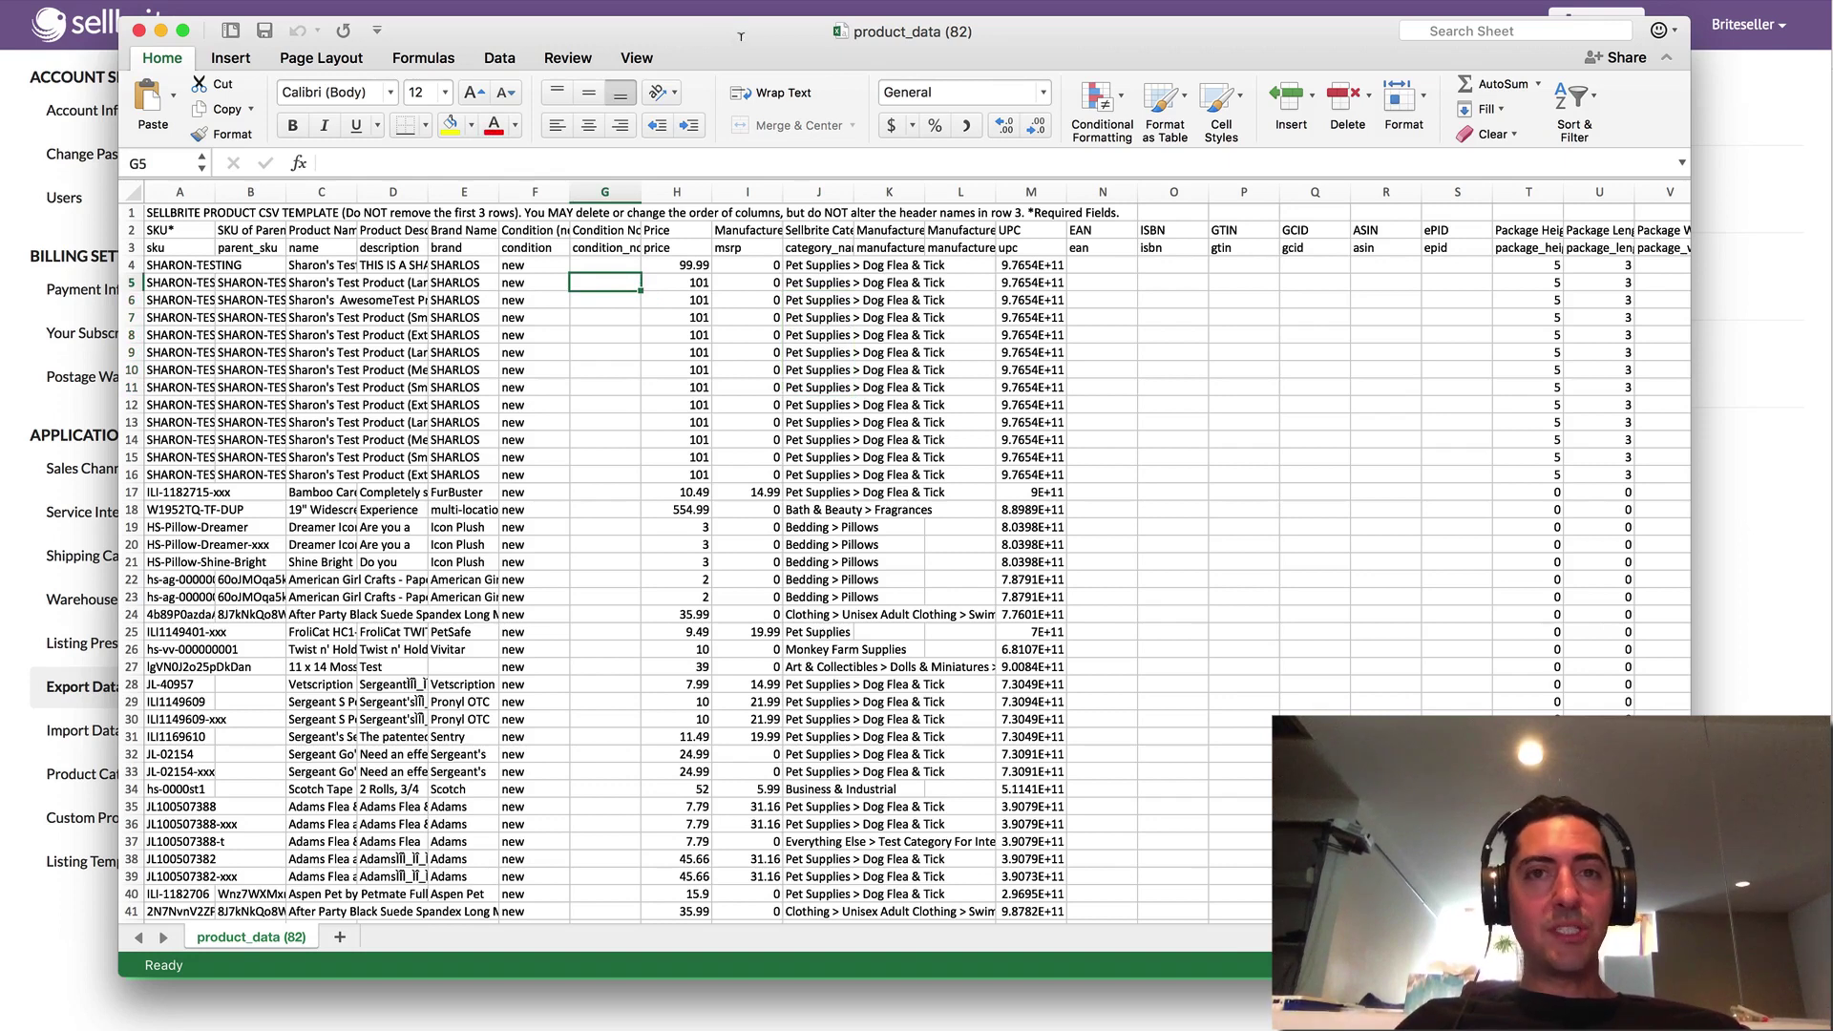
left_click(1016, 319)
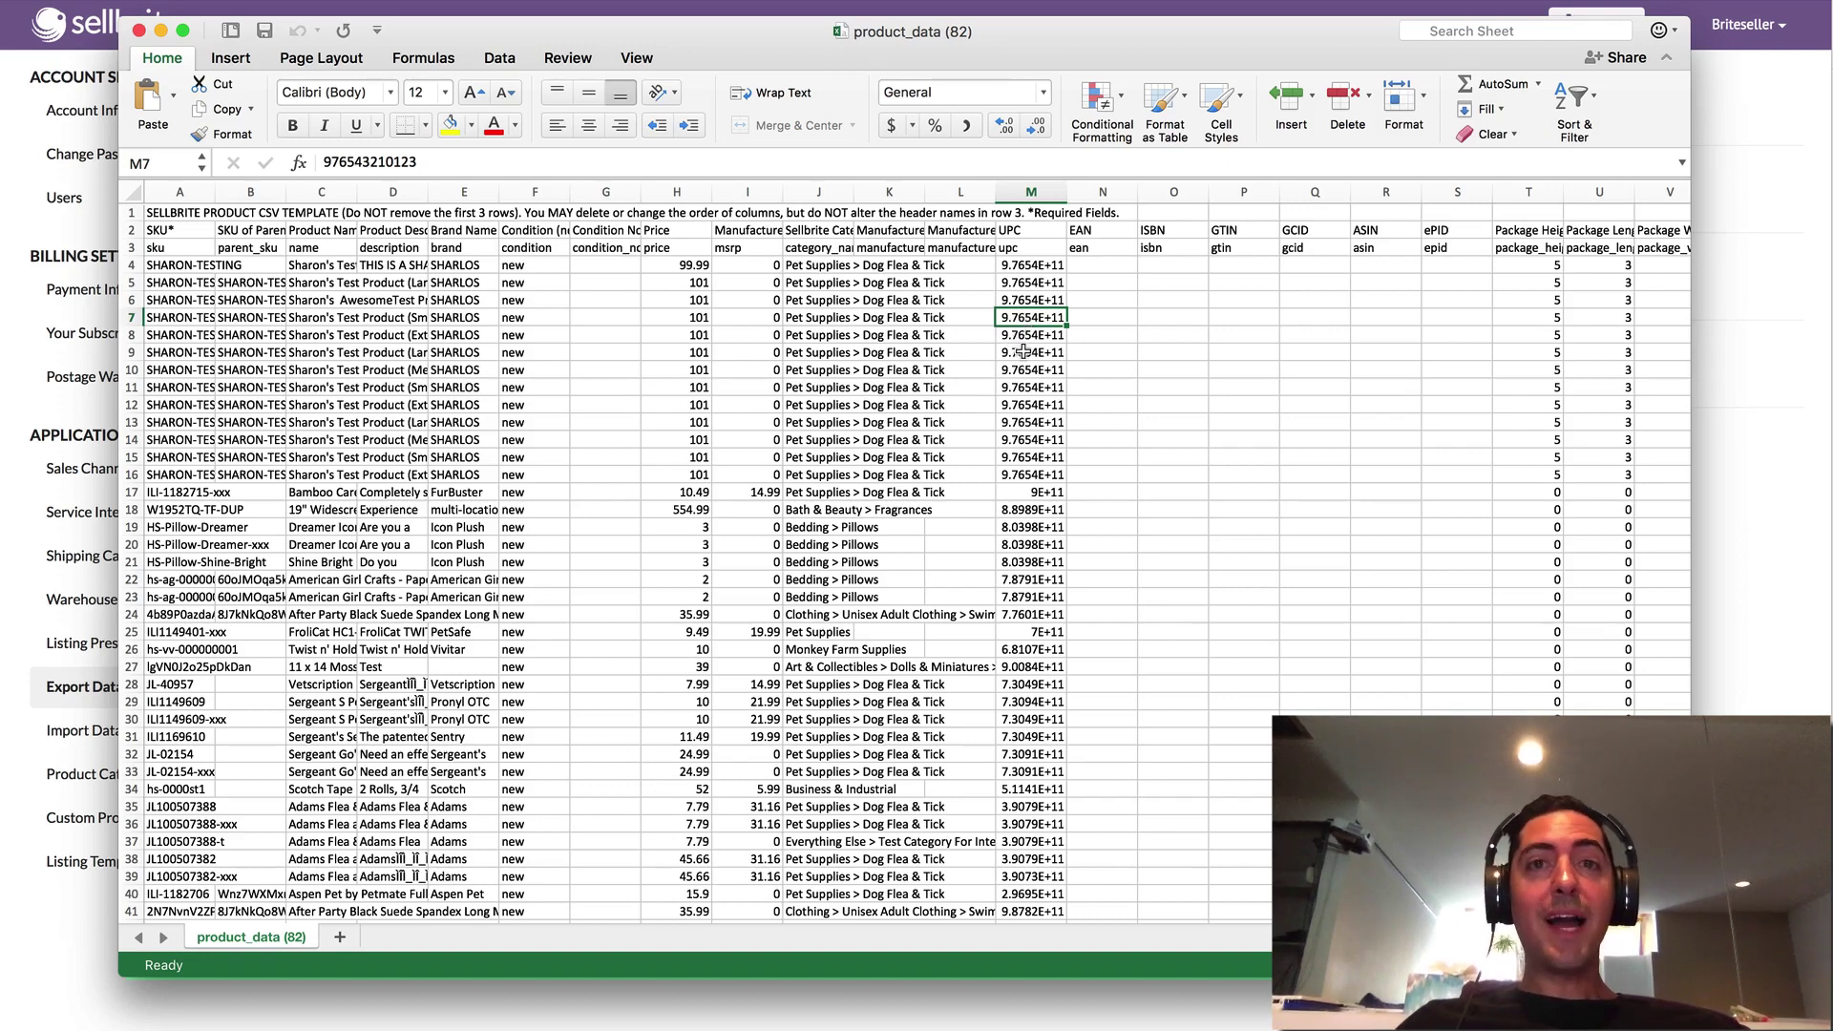
Apply the Number format to the UPC column M
left_click(1030, 190)
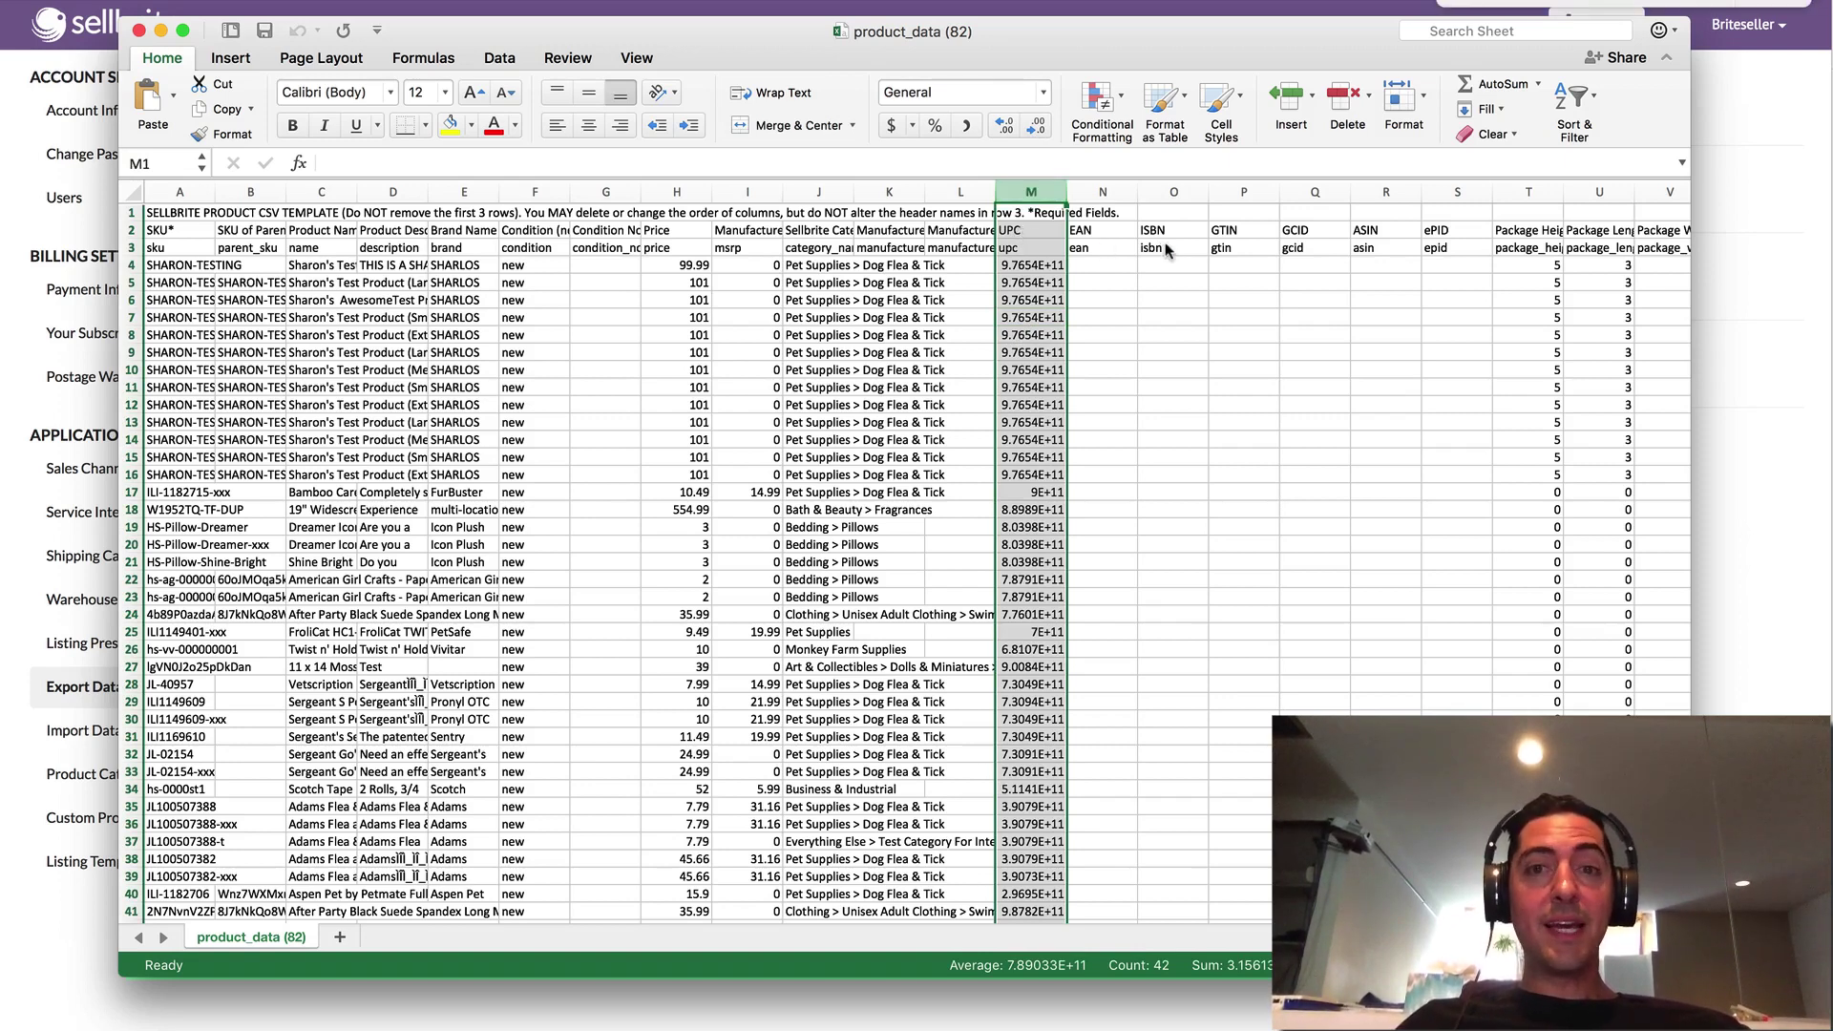
left_click(1235, 250)
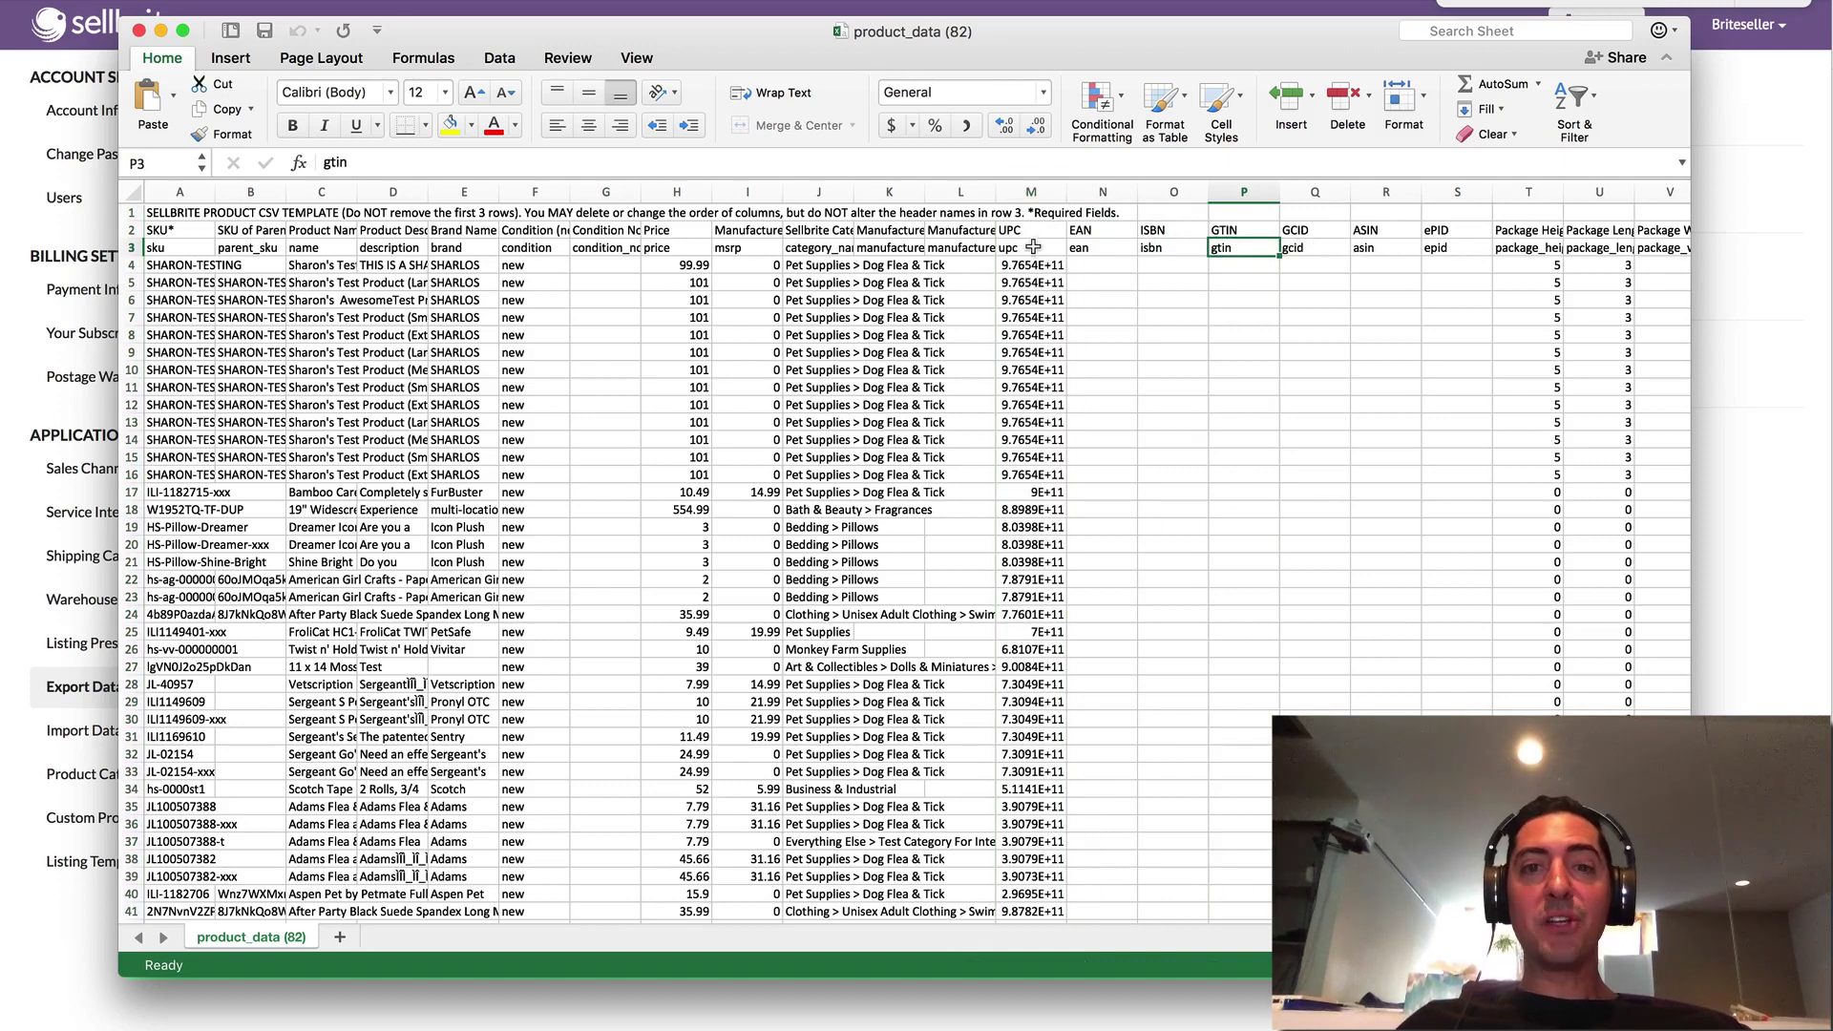
left_click(1027, 190)
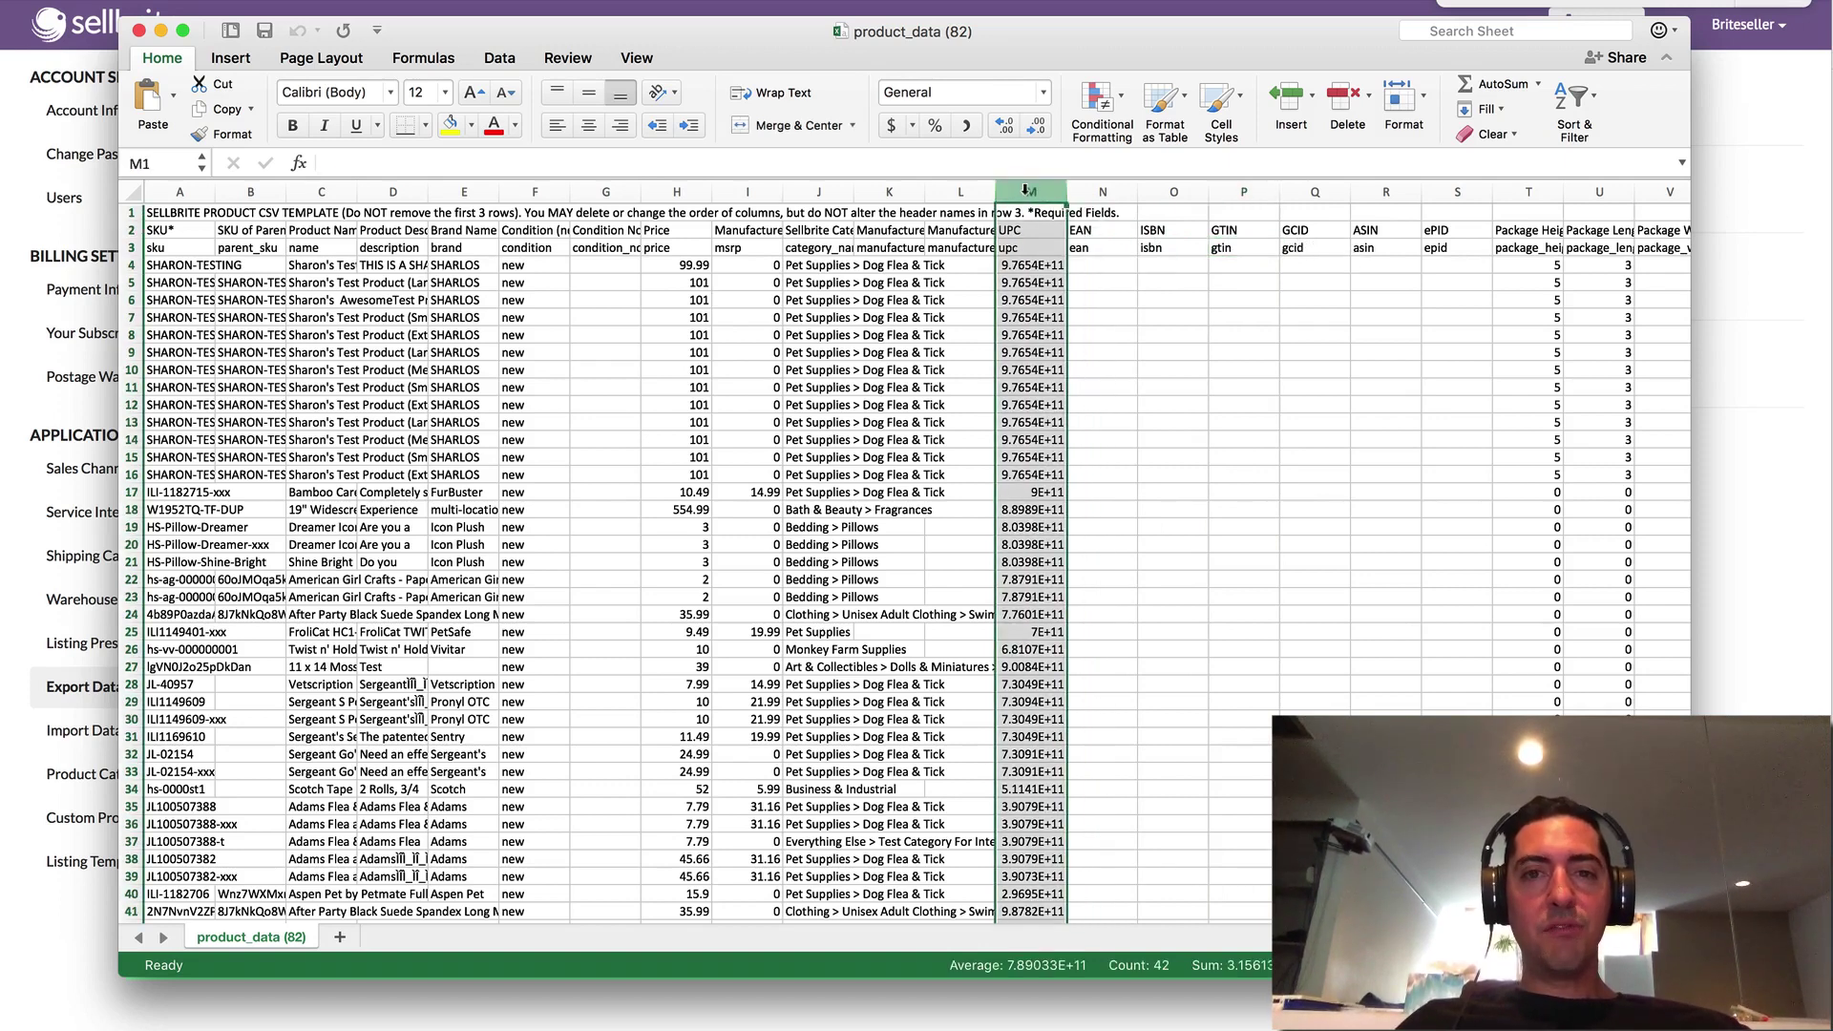
left_click(1044, 93)
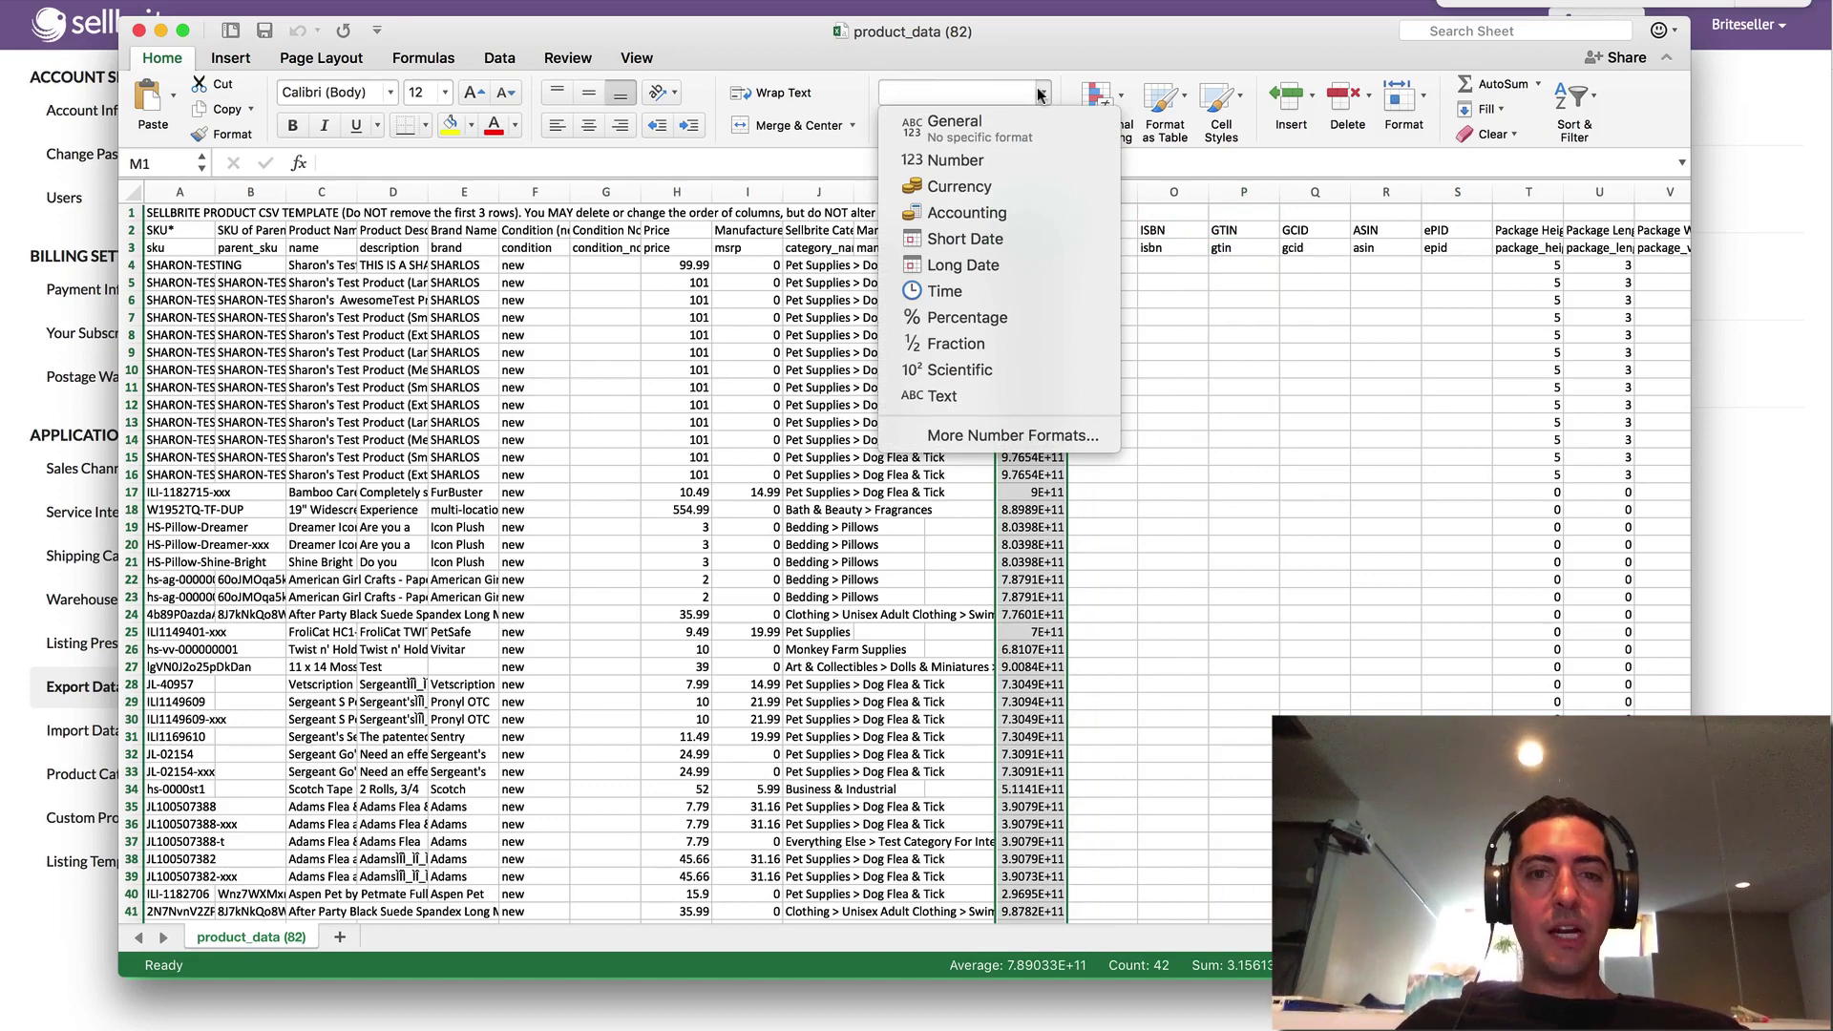
left_click(964, 164)
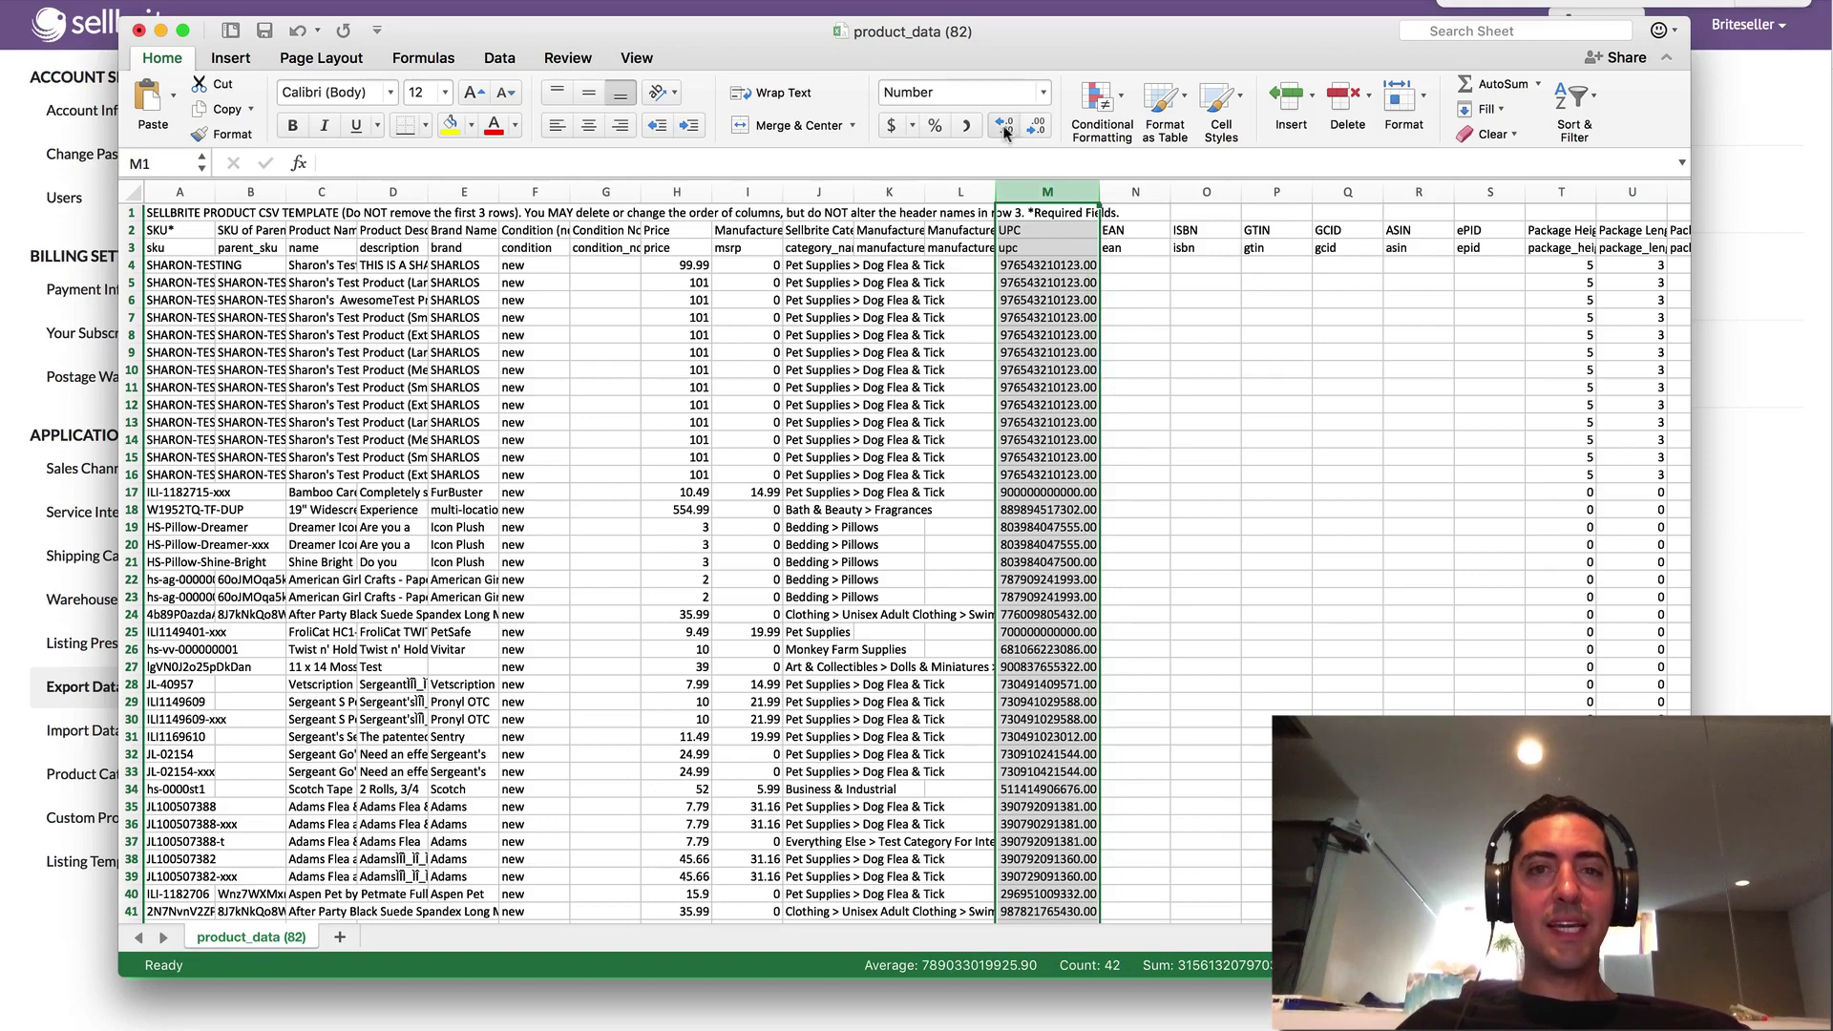
Give the UPC column the custom '0' format so full 12-digit codes show
left_click(1039, 94)
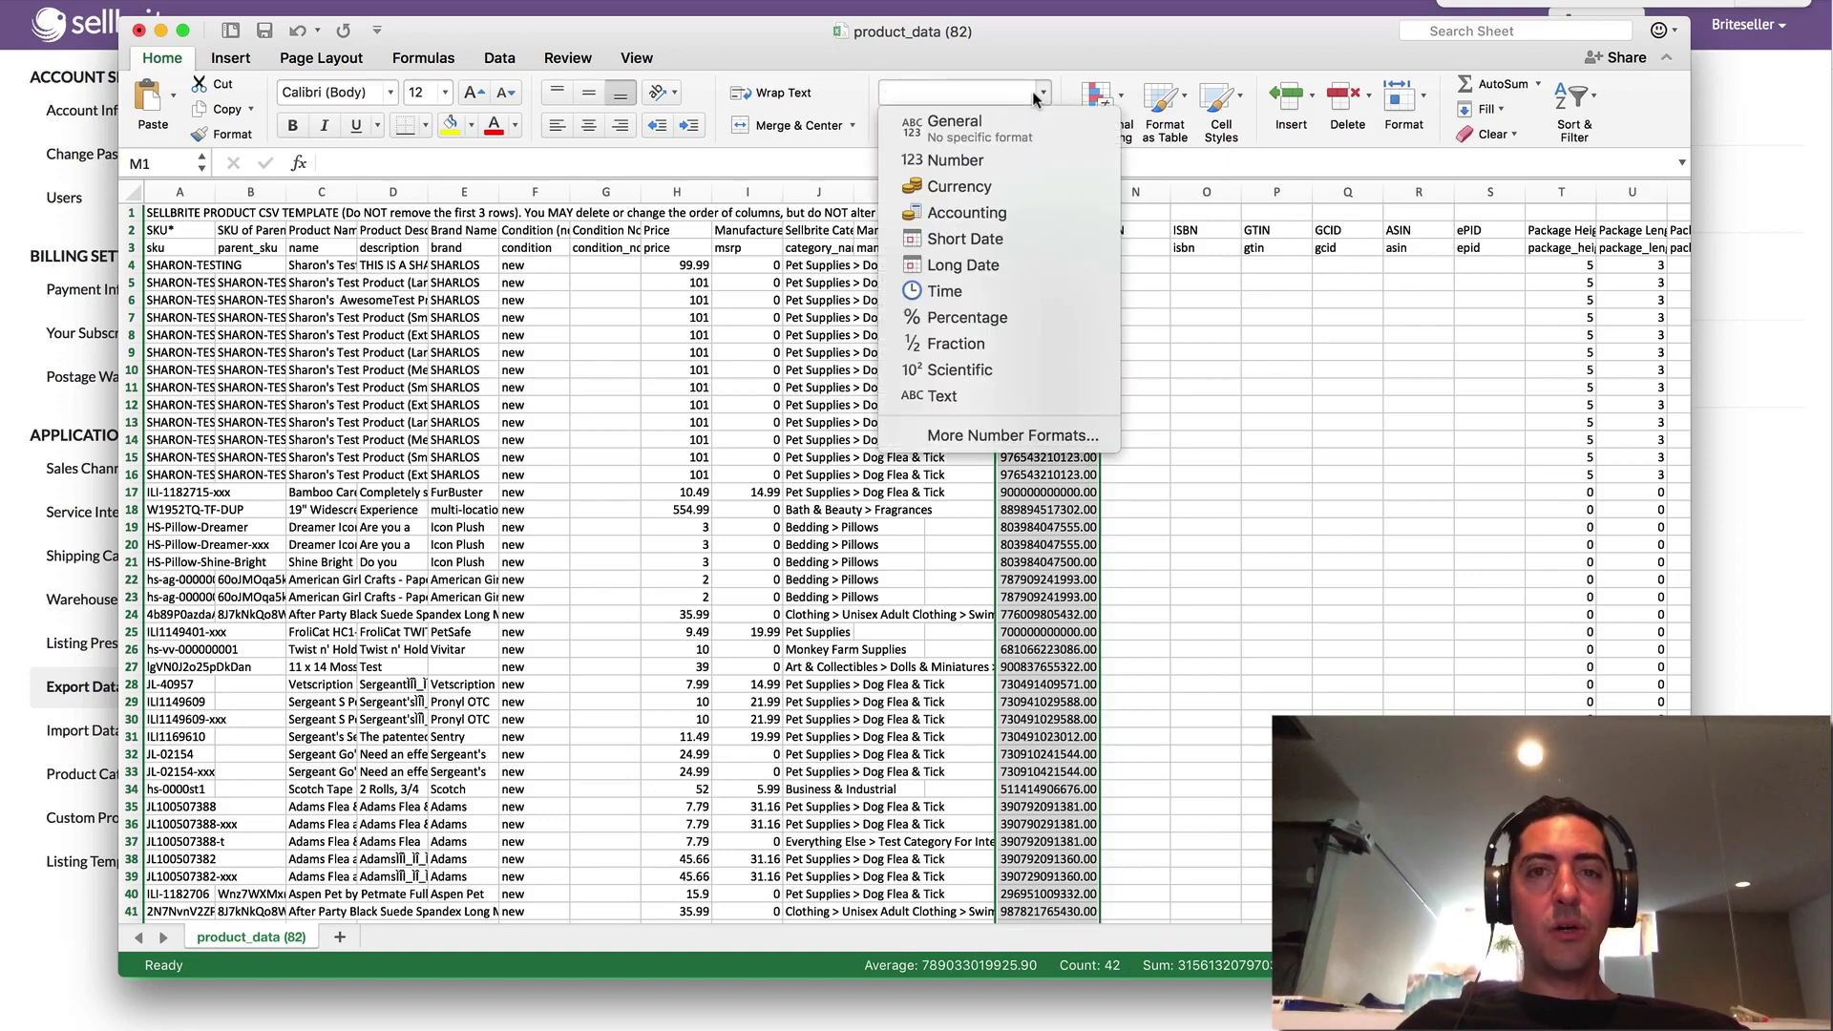
left_click(962, 433)
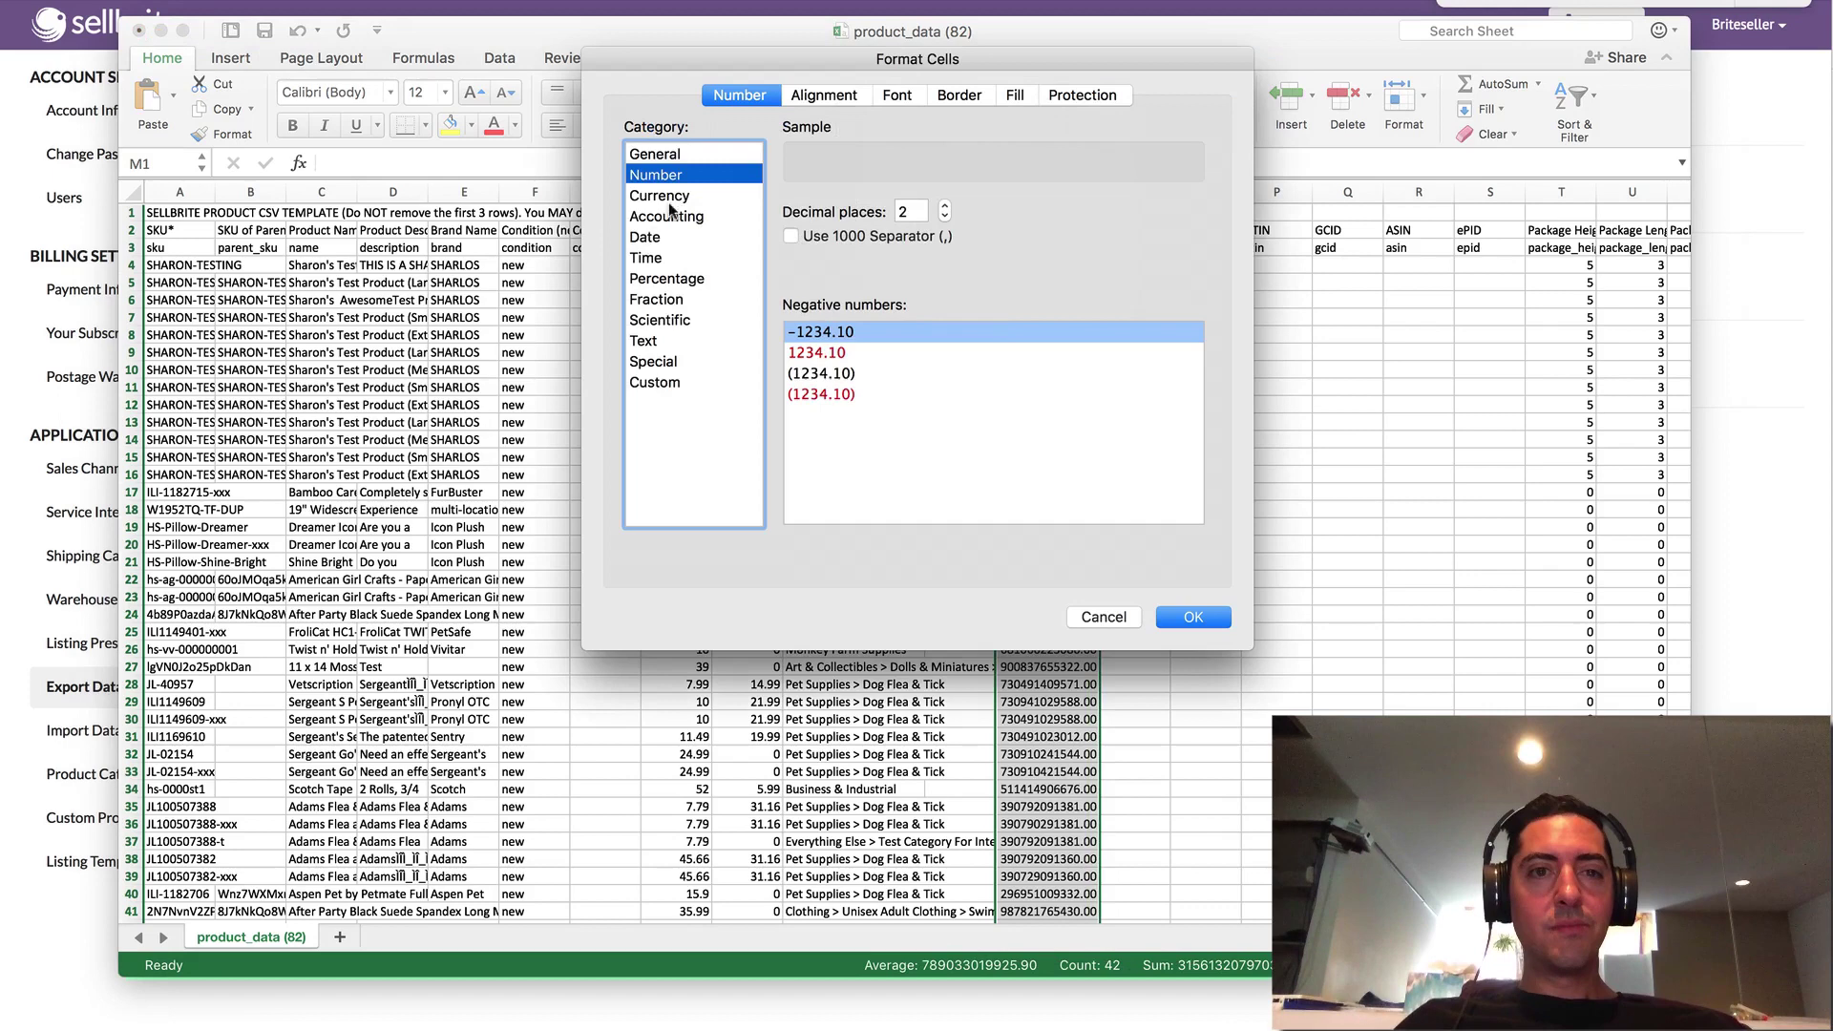
left_click(655, 382)
left_click(787, 294)
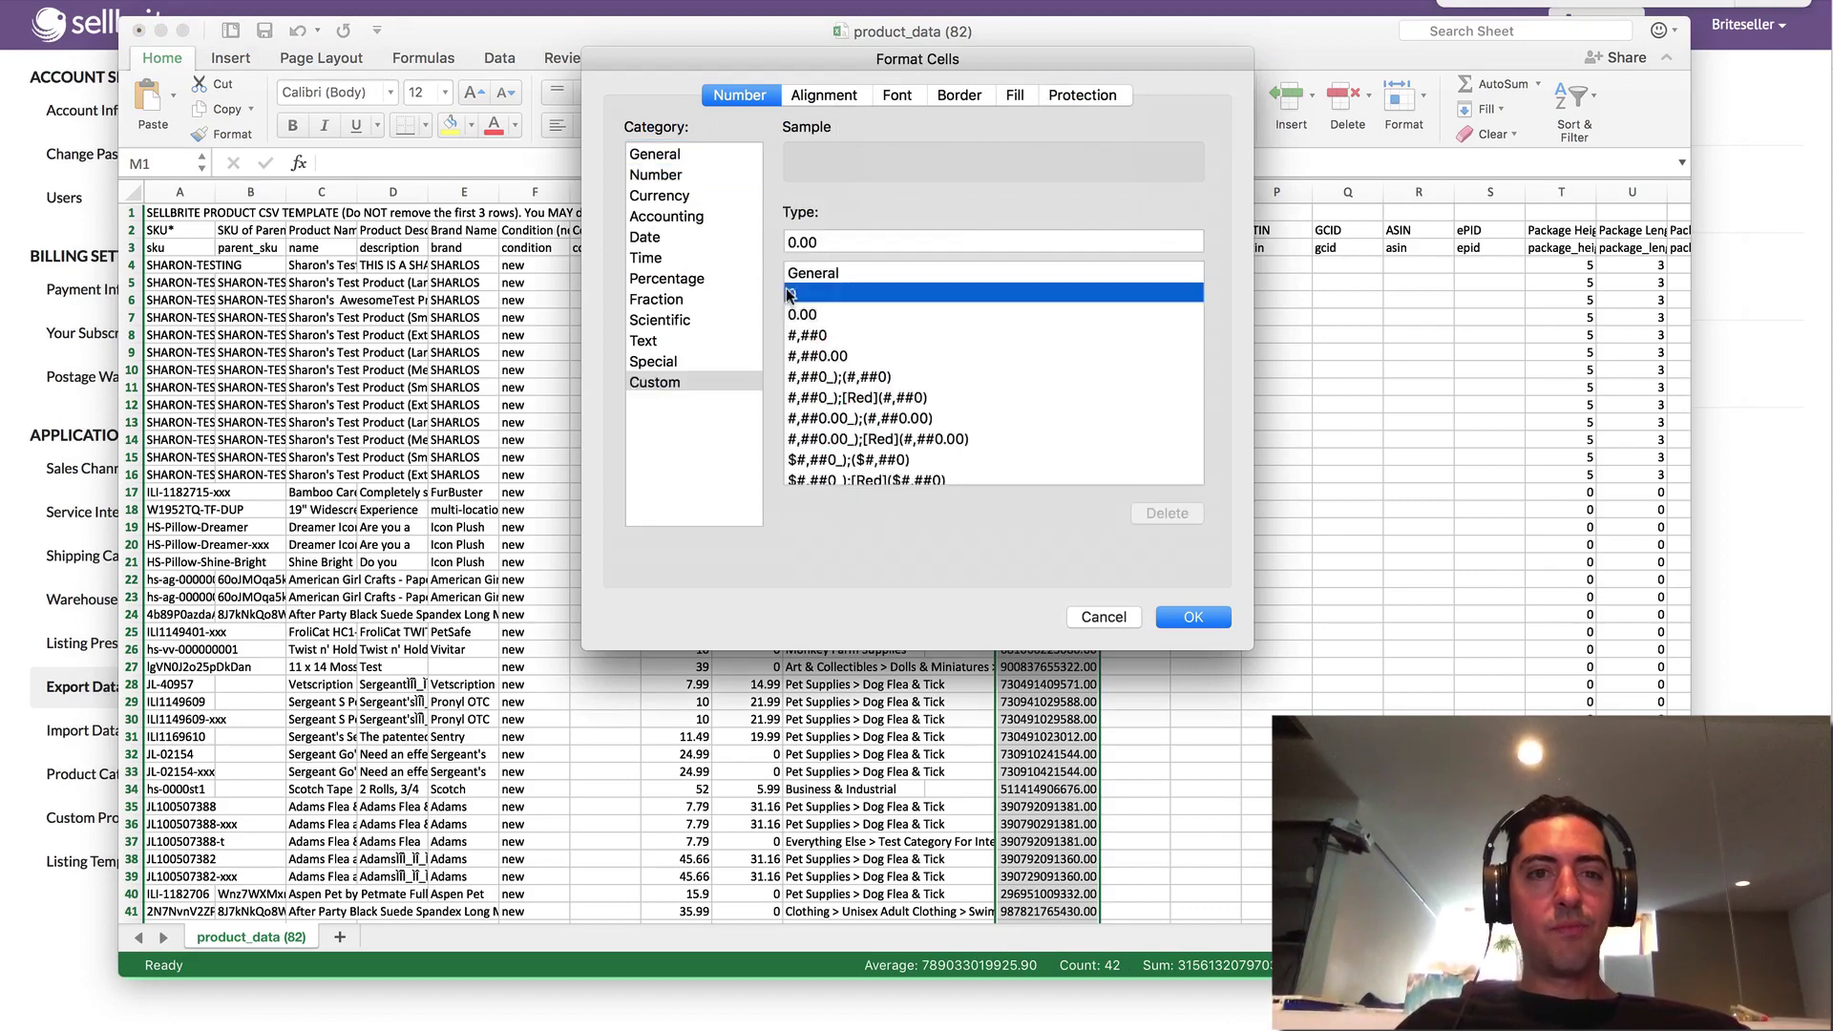
left_click(1177, 616)
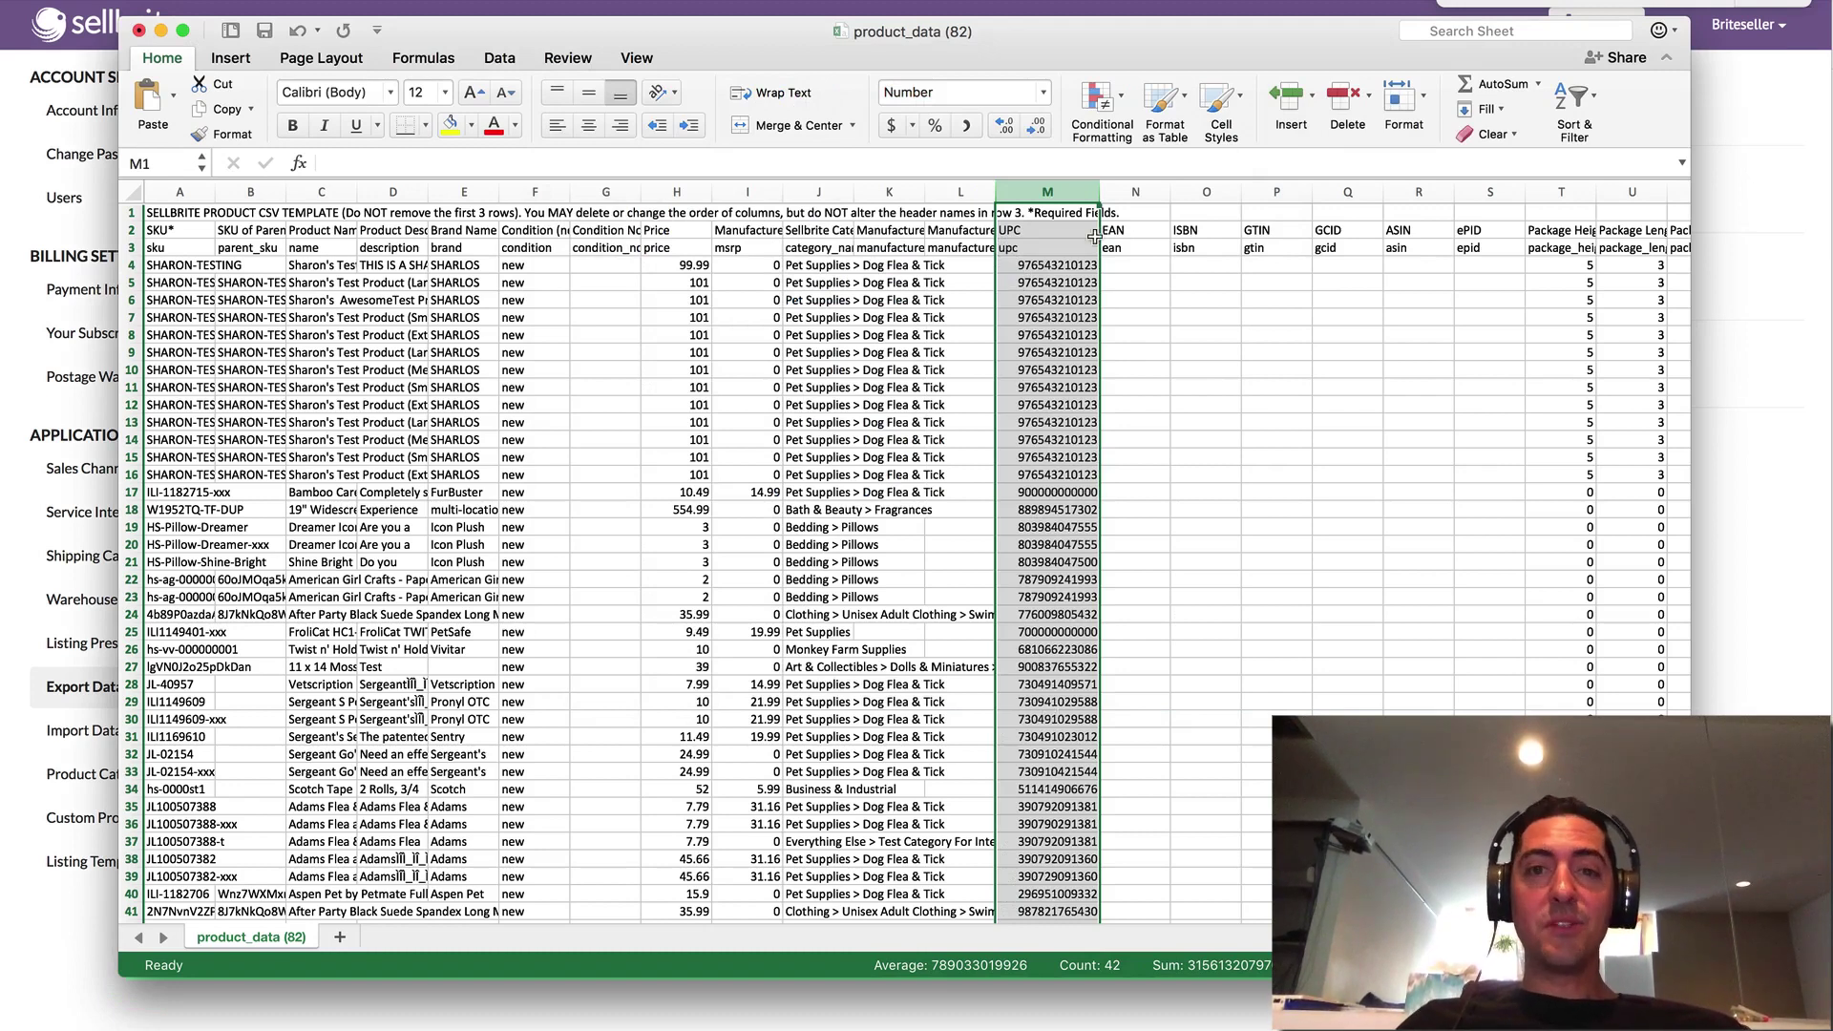
Delete the UPC through ePID identifier columns M–S
left_click(1115, 284)
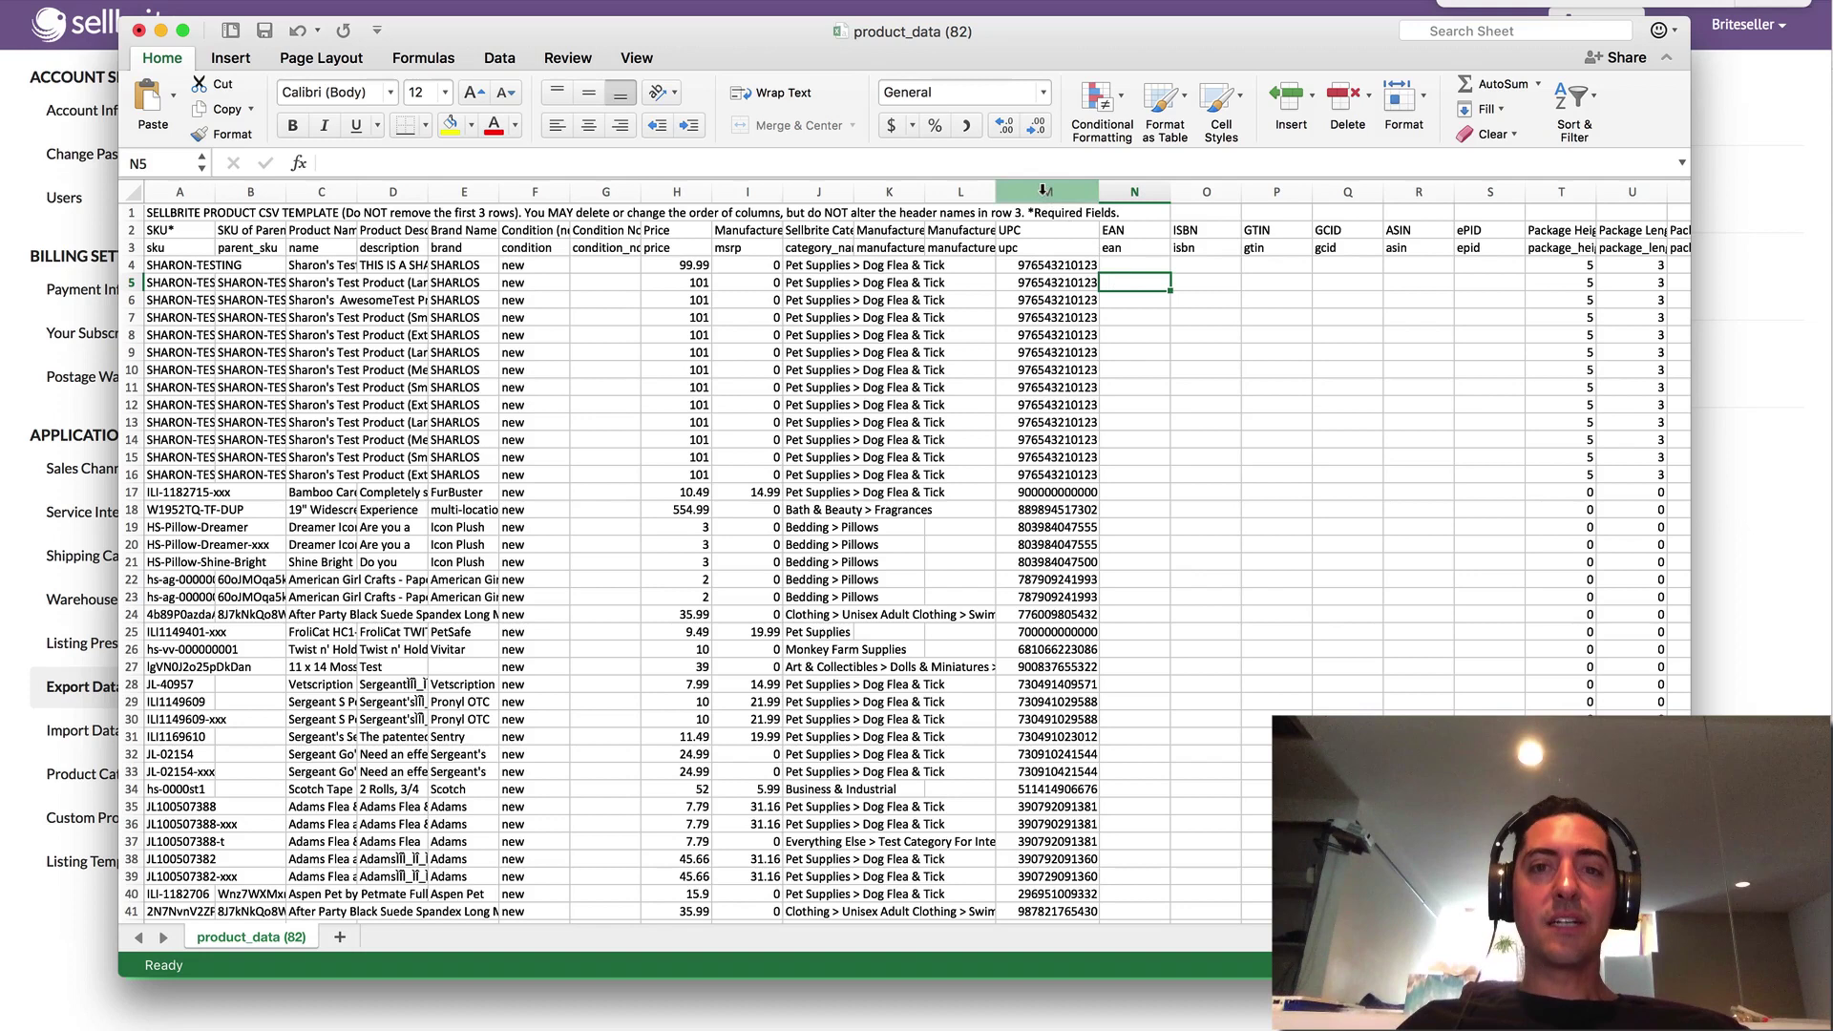
left_click_drag(1044, 190, 1489, 190)
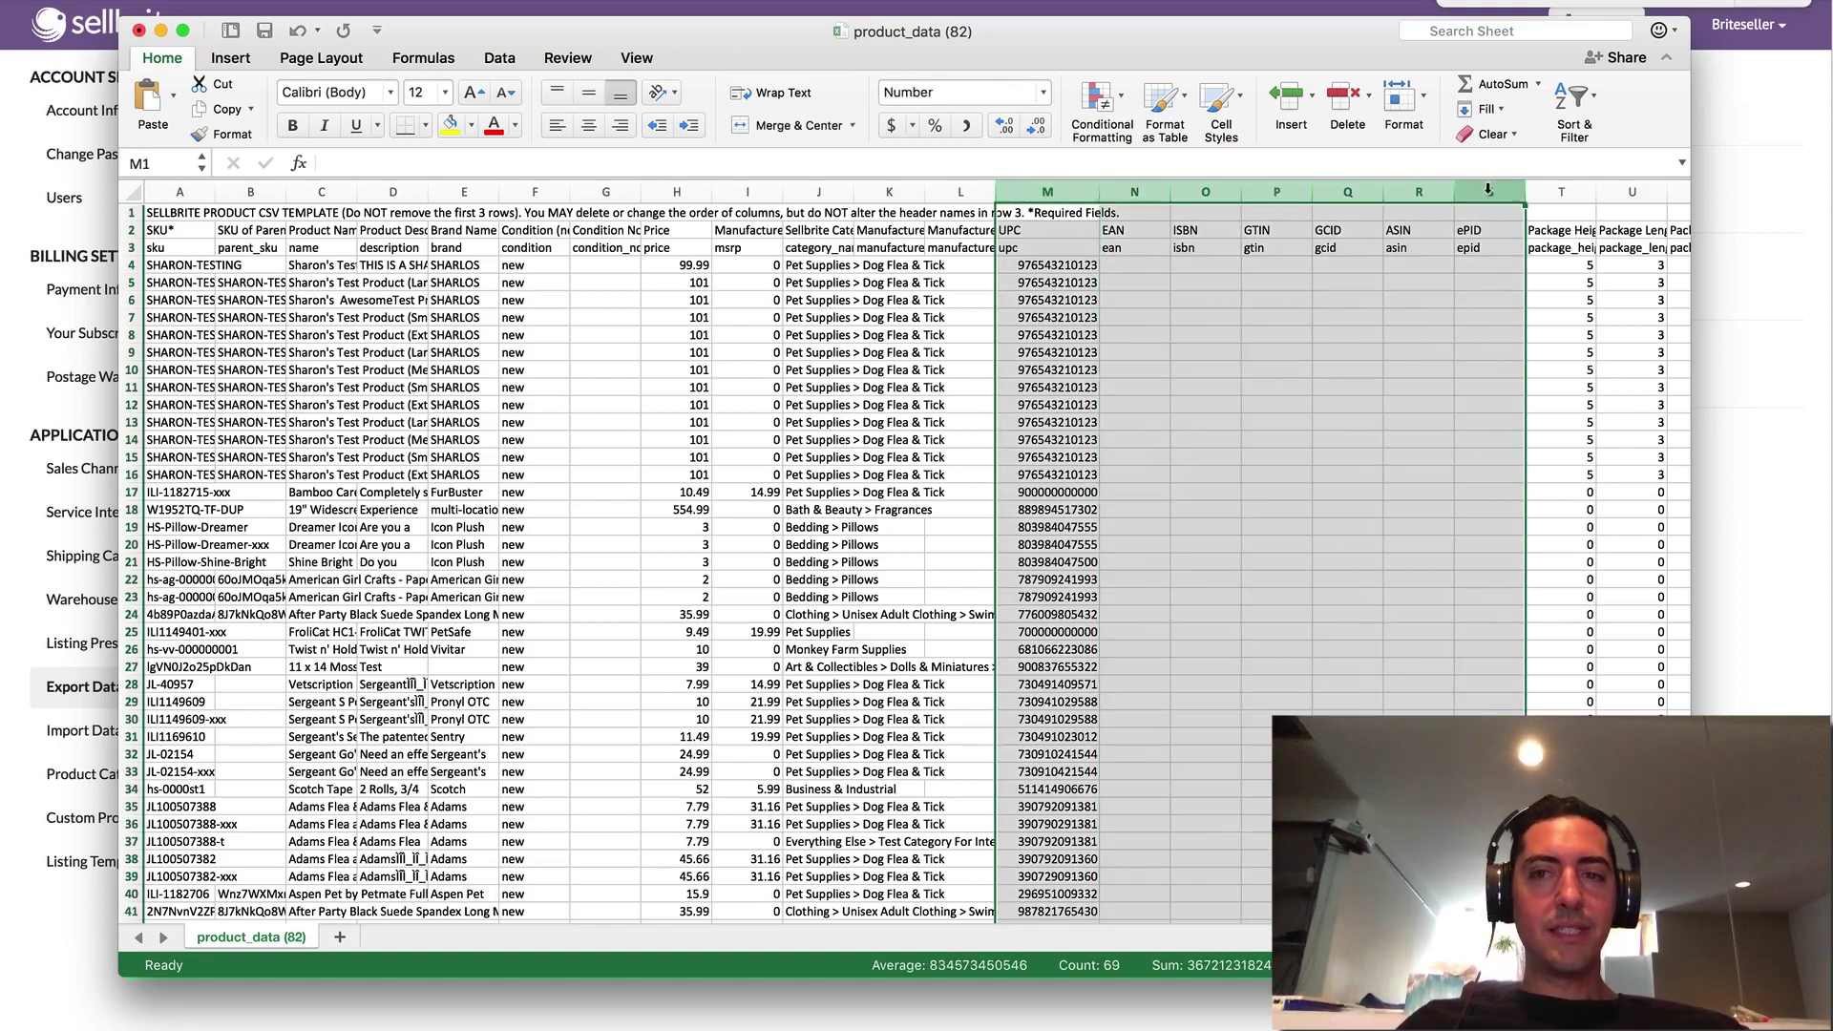
right_click(1488, 190)
left_click(1529, 319)
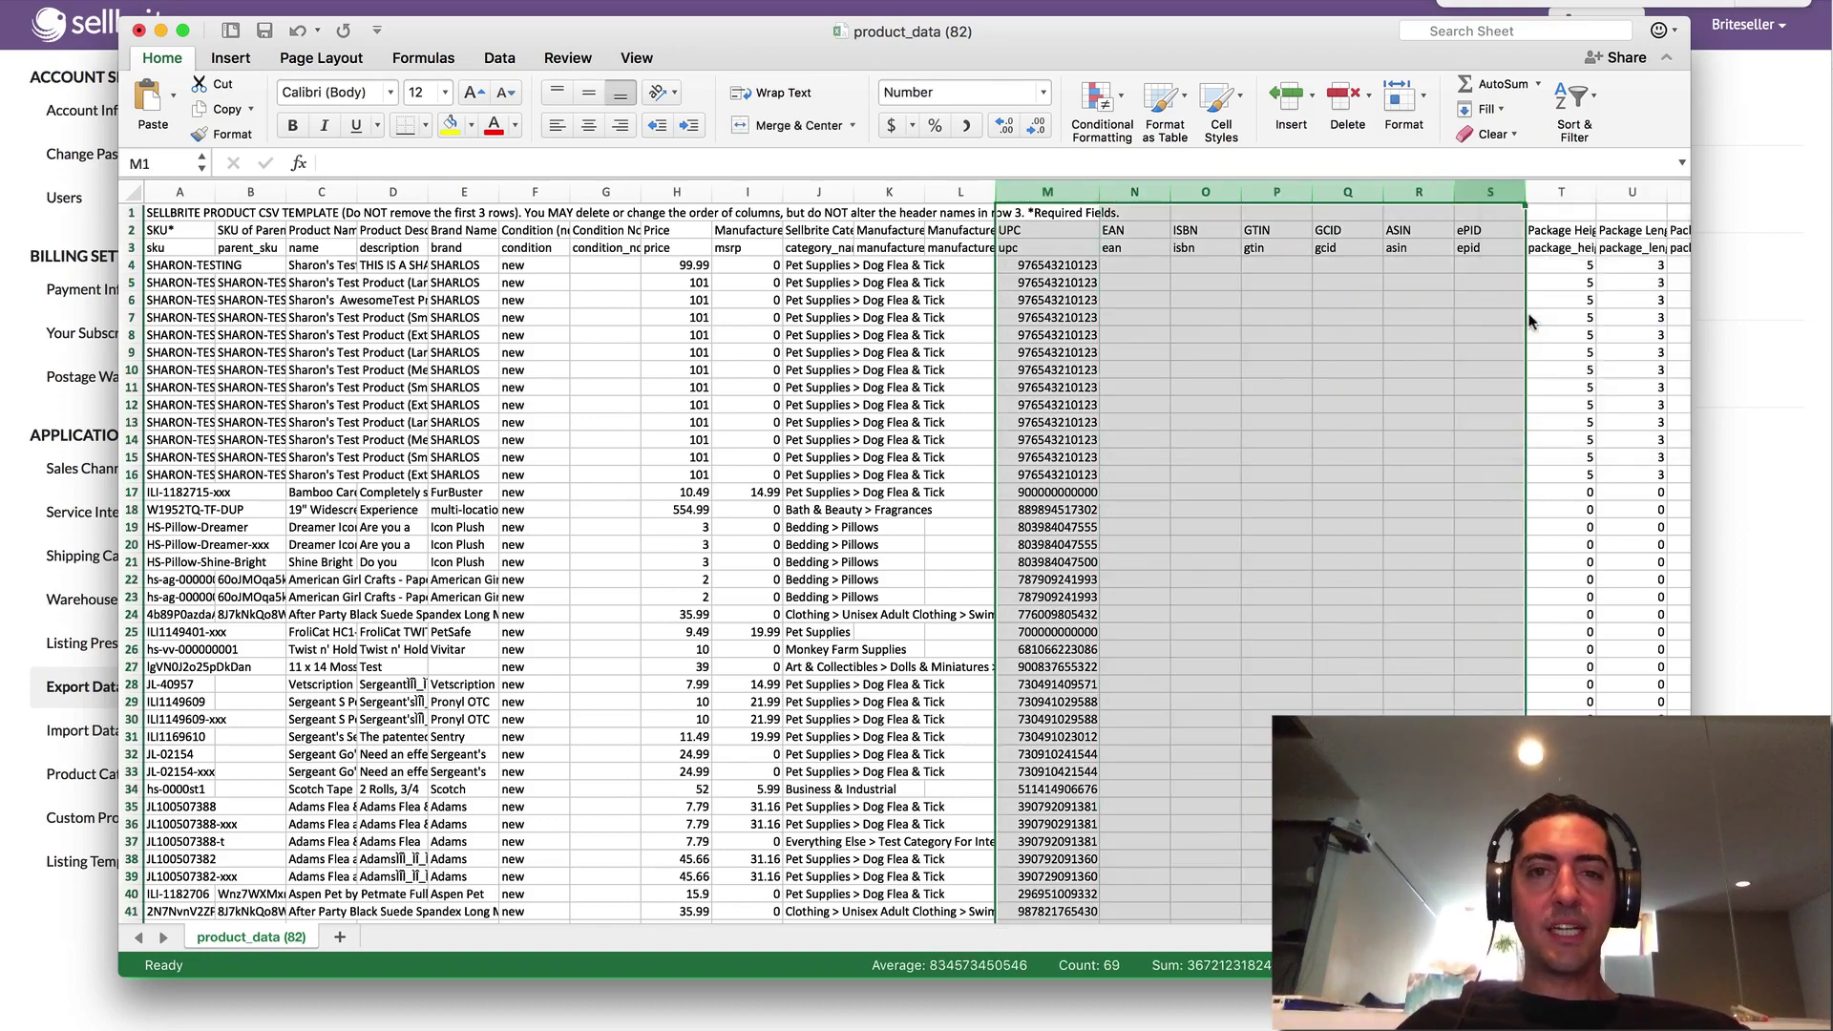
Select all the columns following the Product Name column
left_click(725, 194)
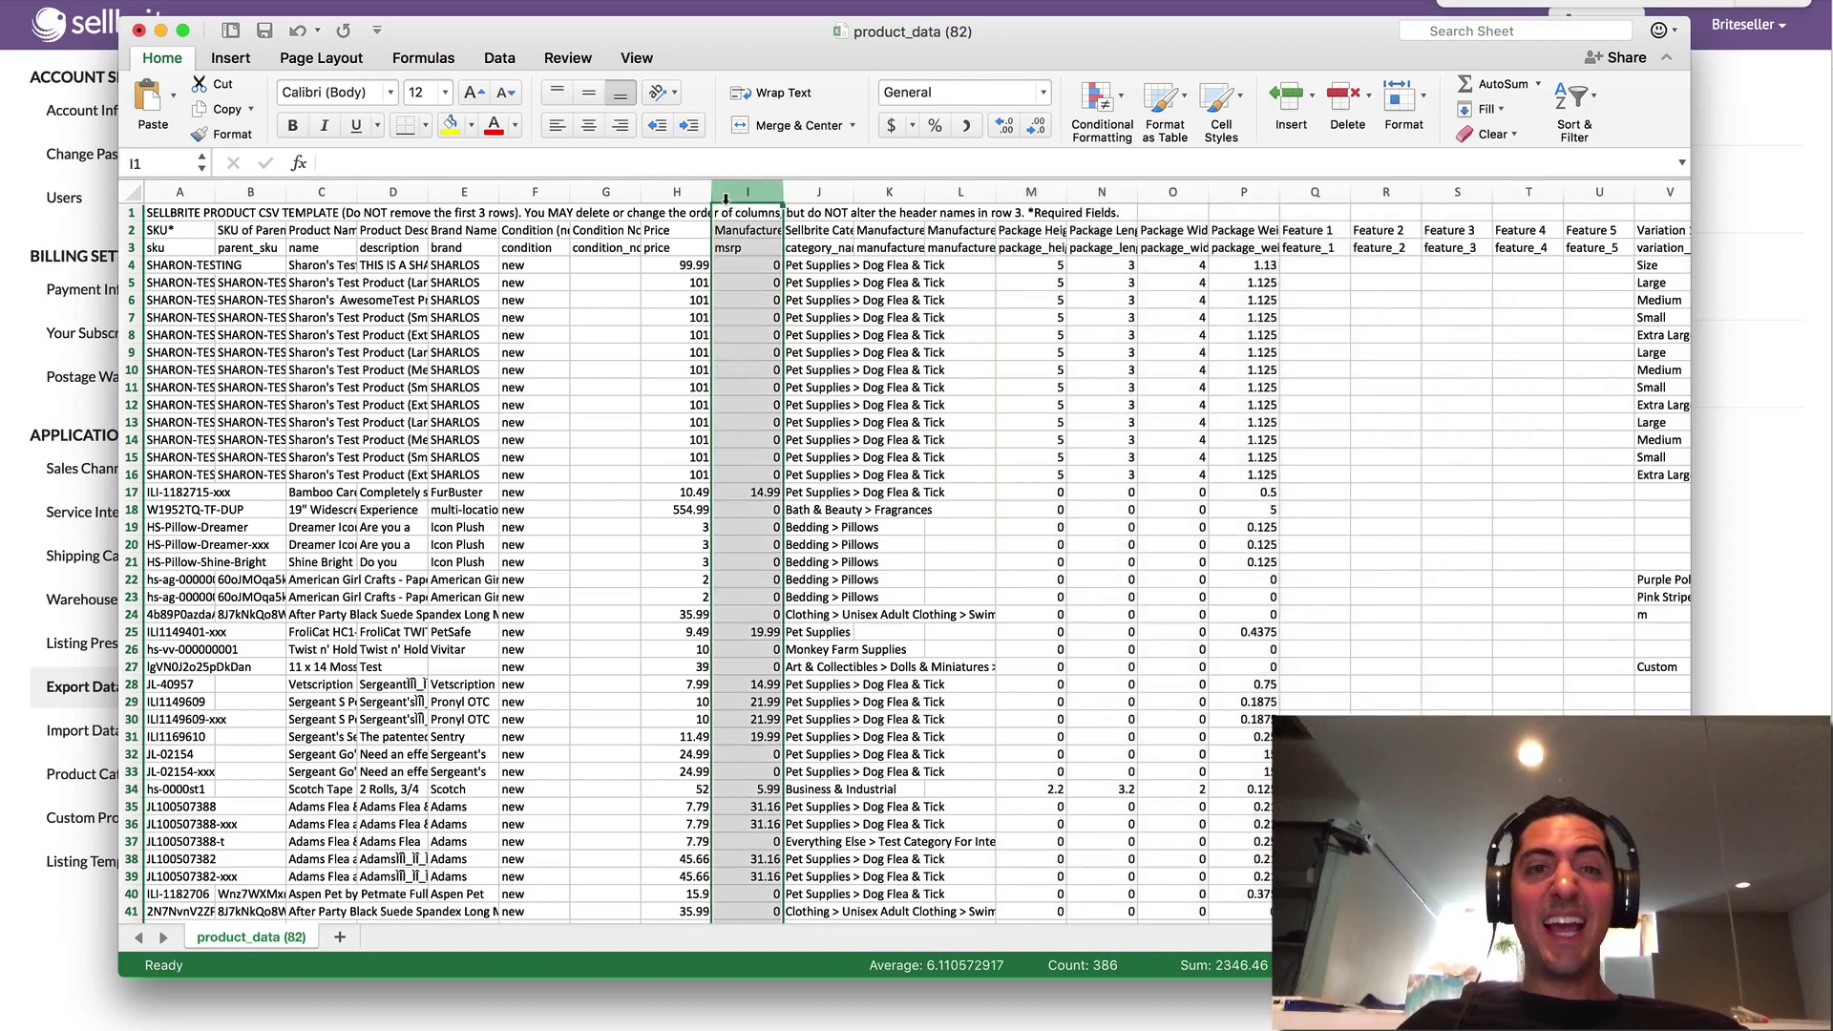
left_click_drag(313, 302, 315, 434)
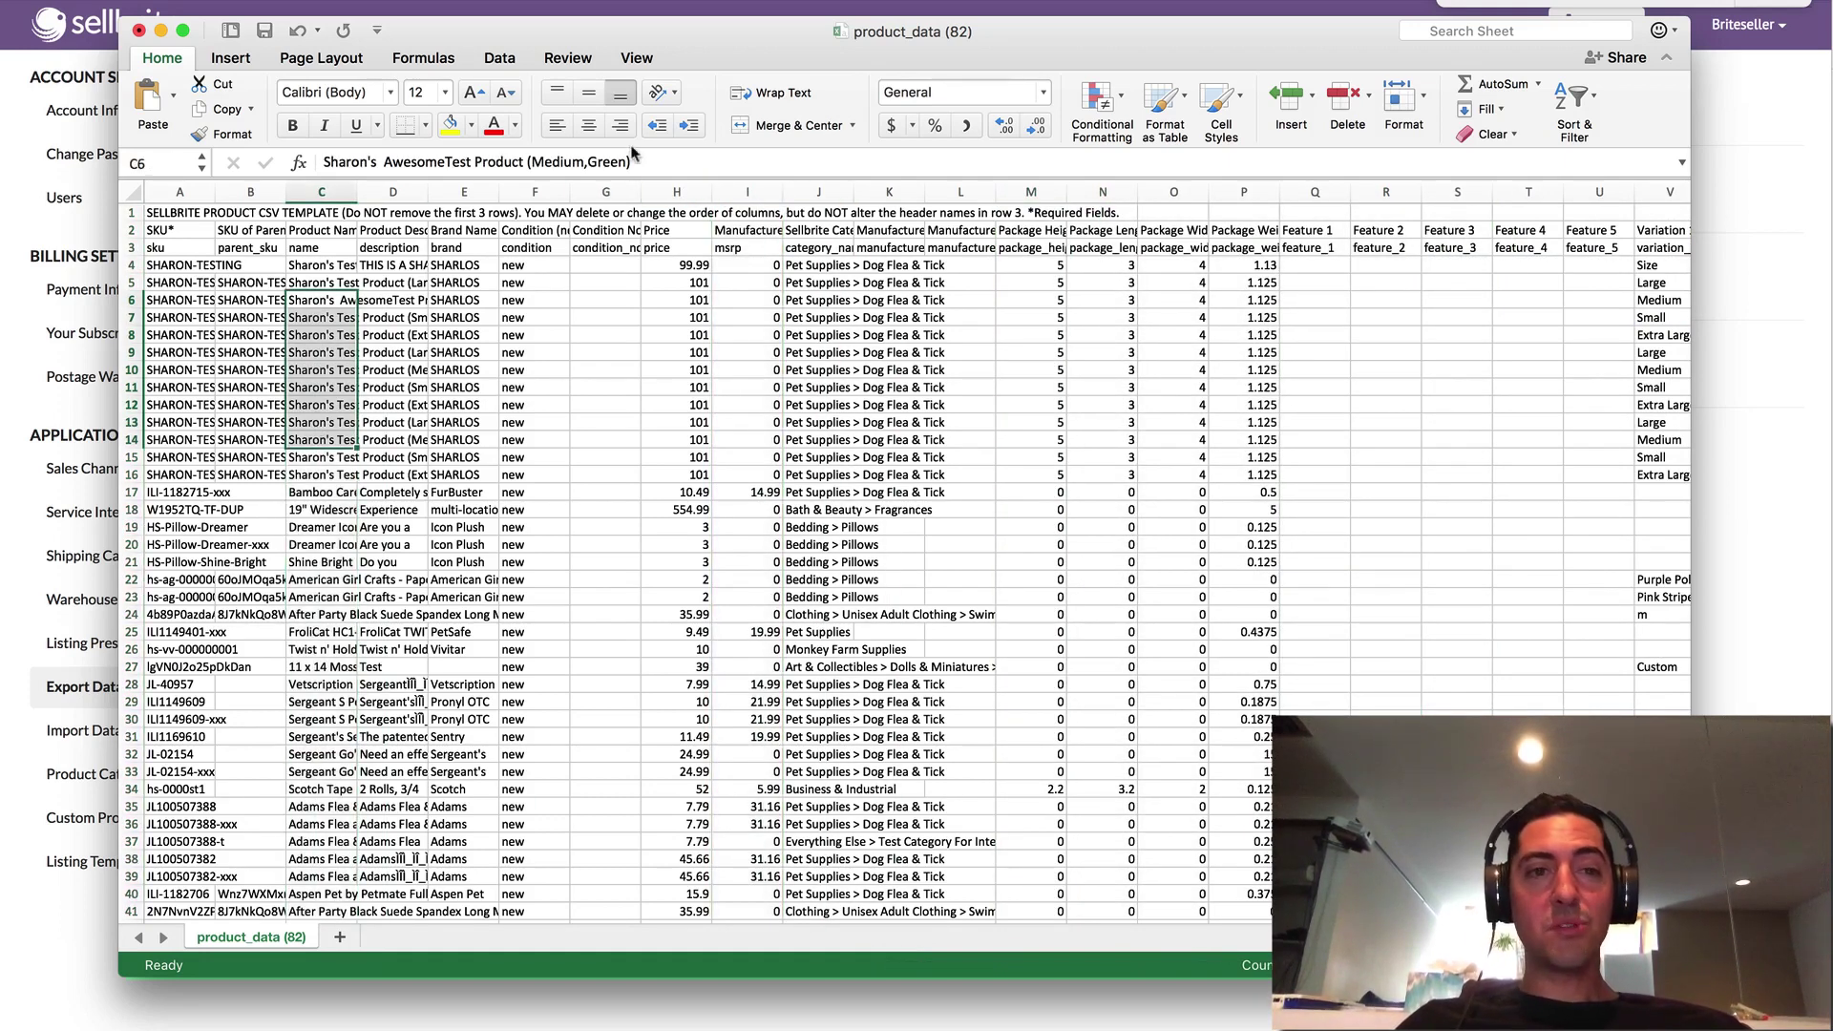
left_click_drag(459, 186, 1541, 190)
Clear the contents of columns D through T, then delete them
right_click(1541, 190)
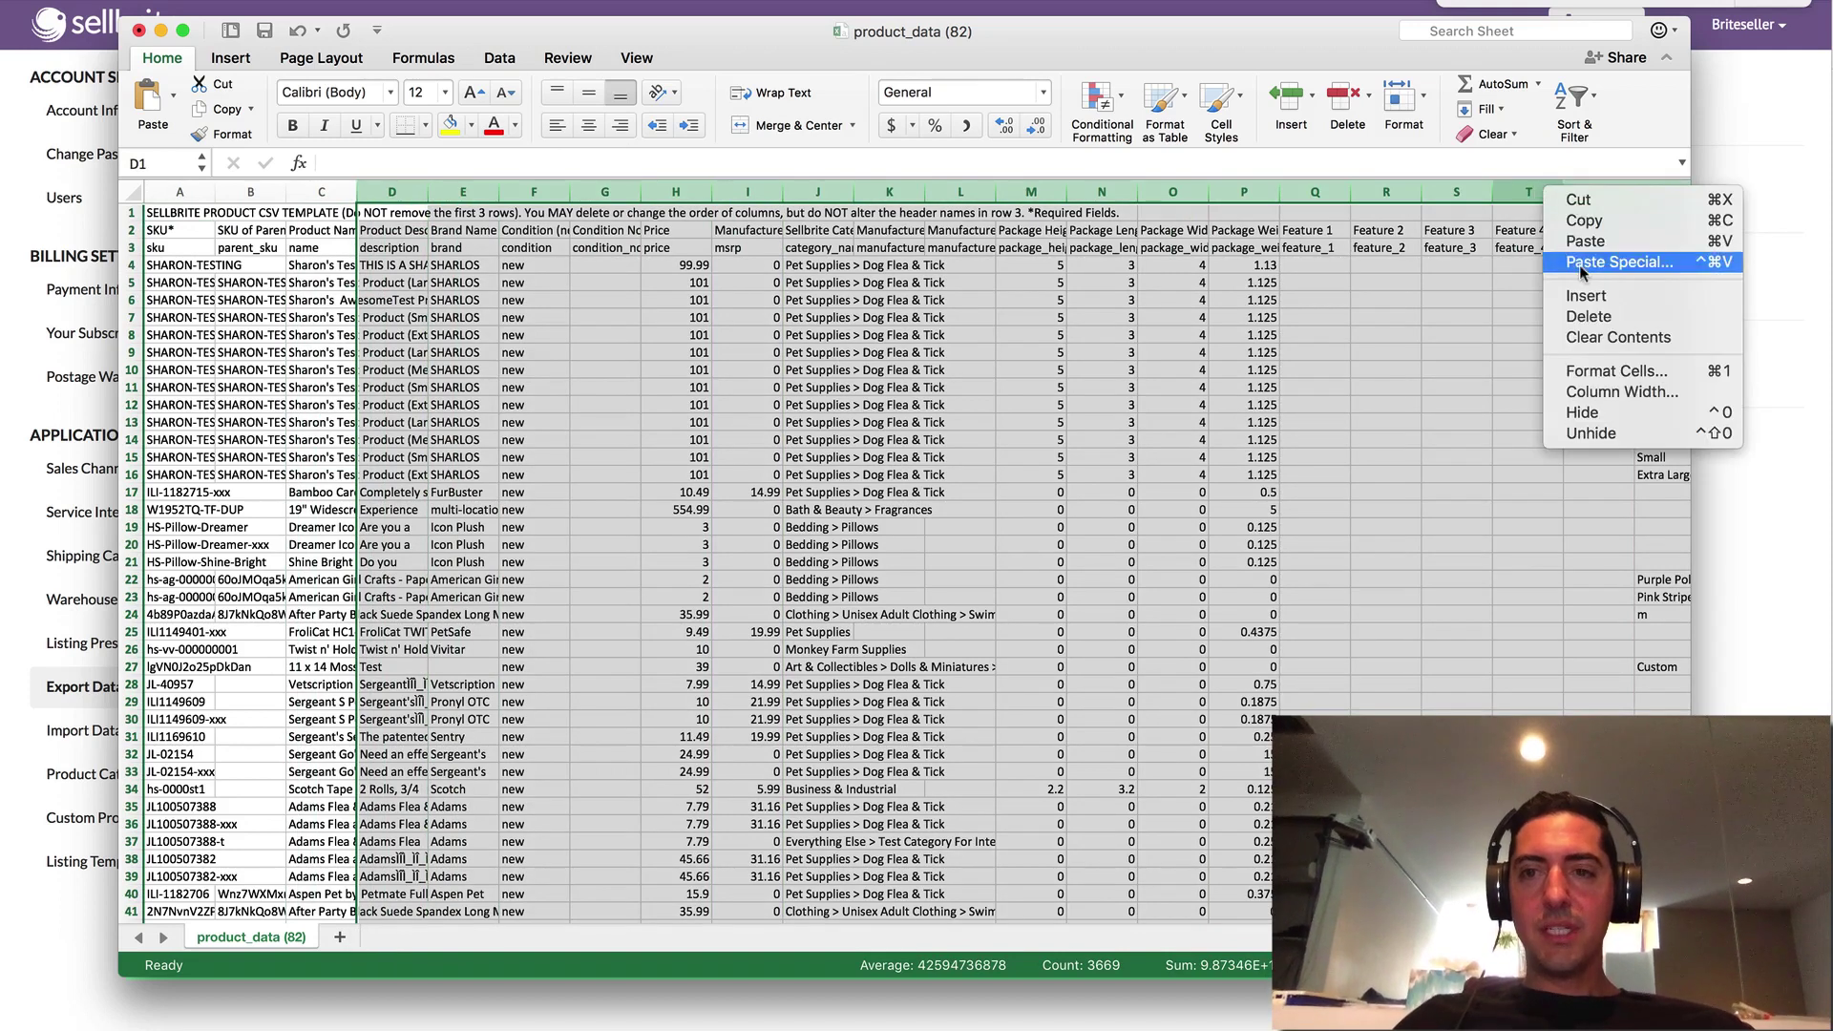
left_click(1587, 337)
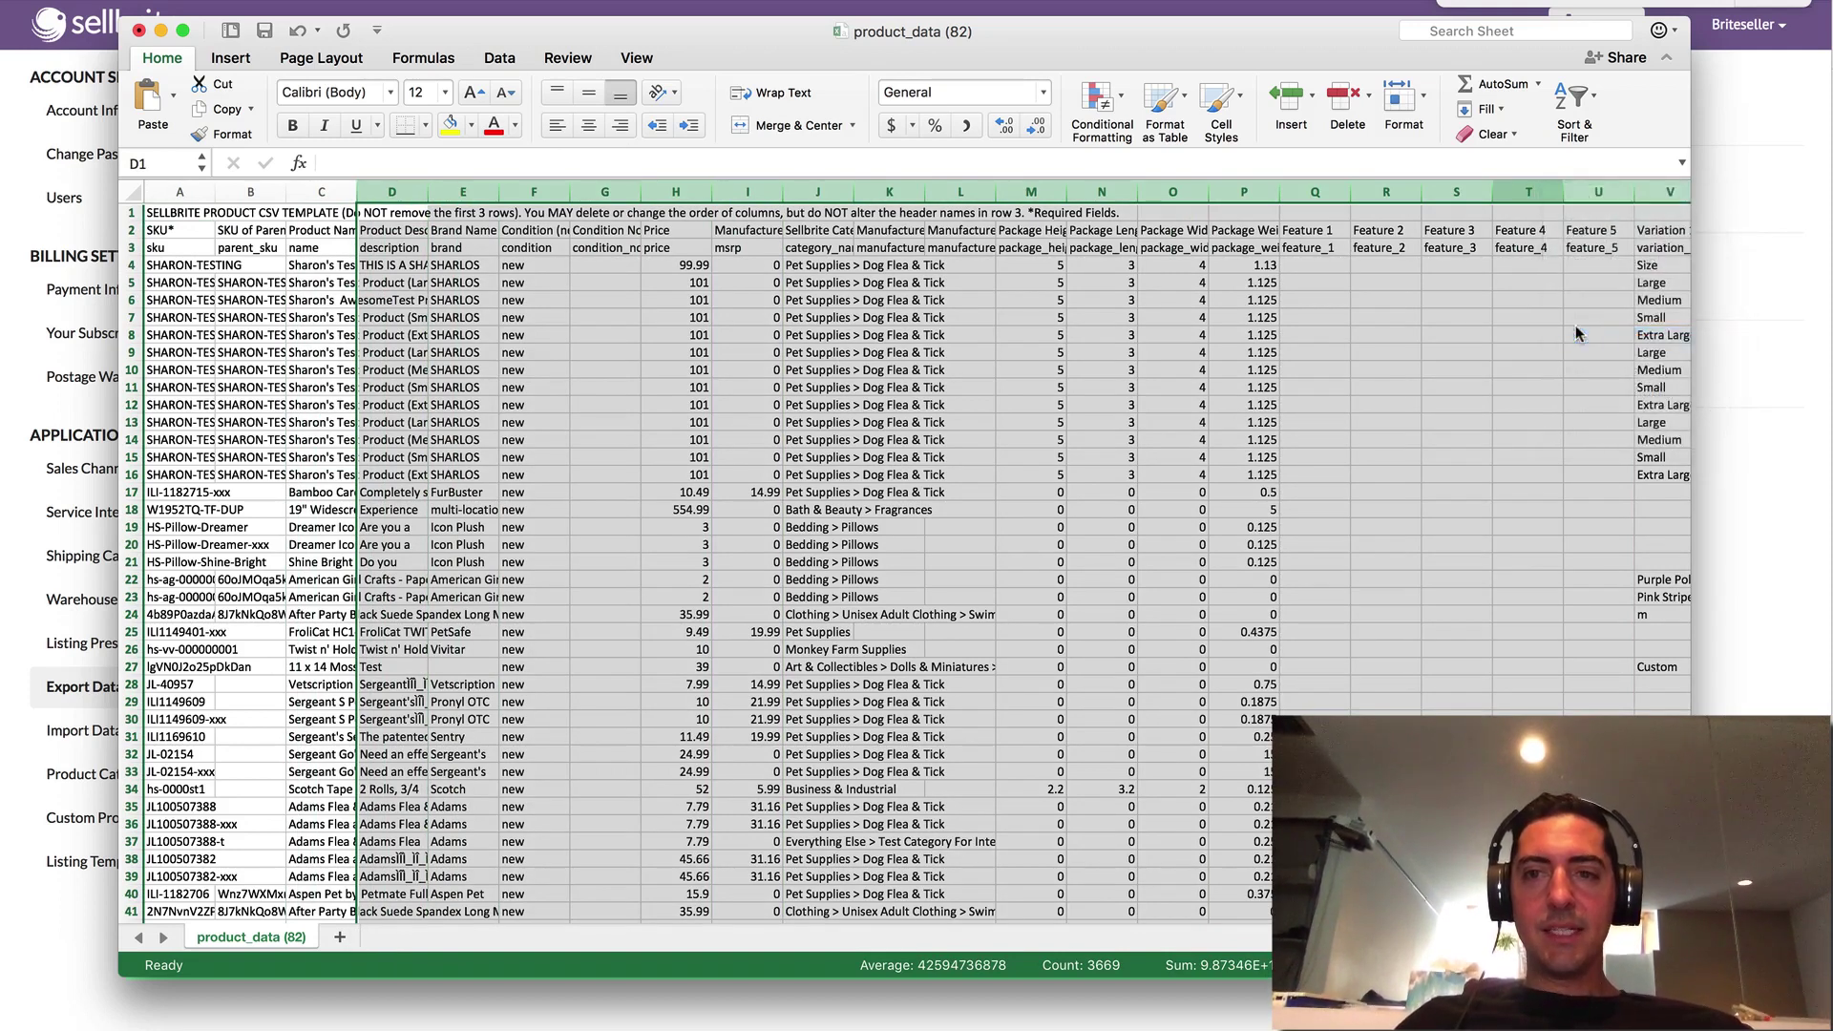
right_click(389, 194)
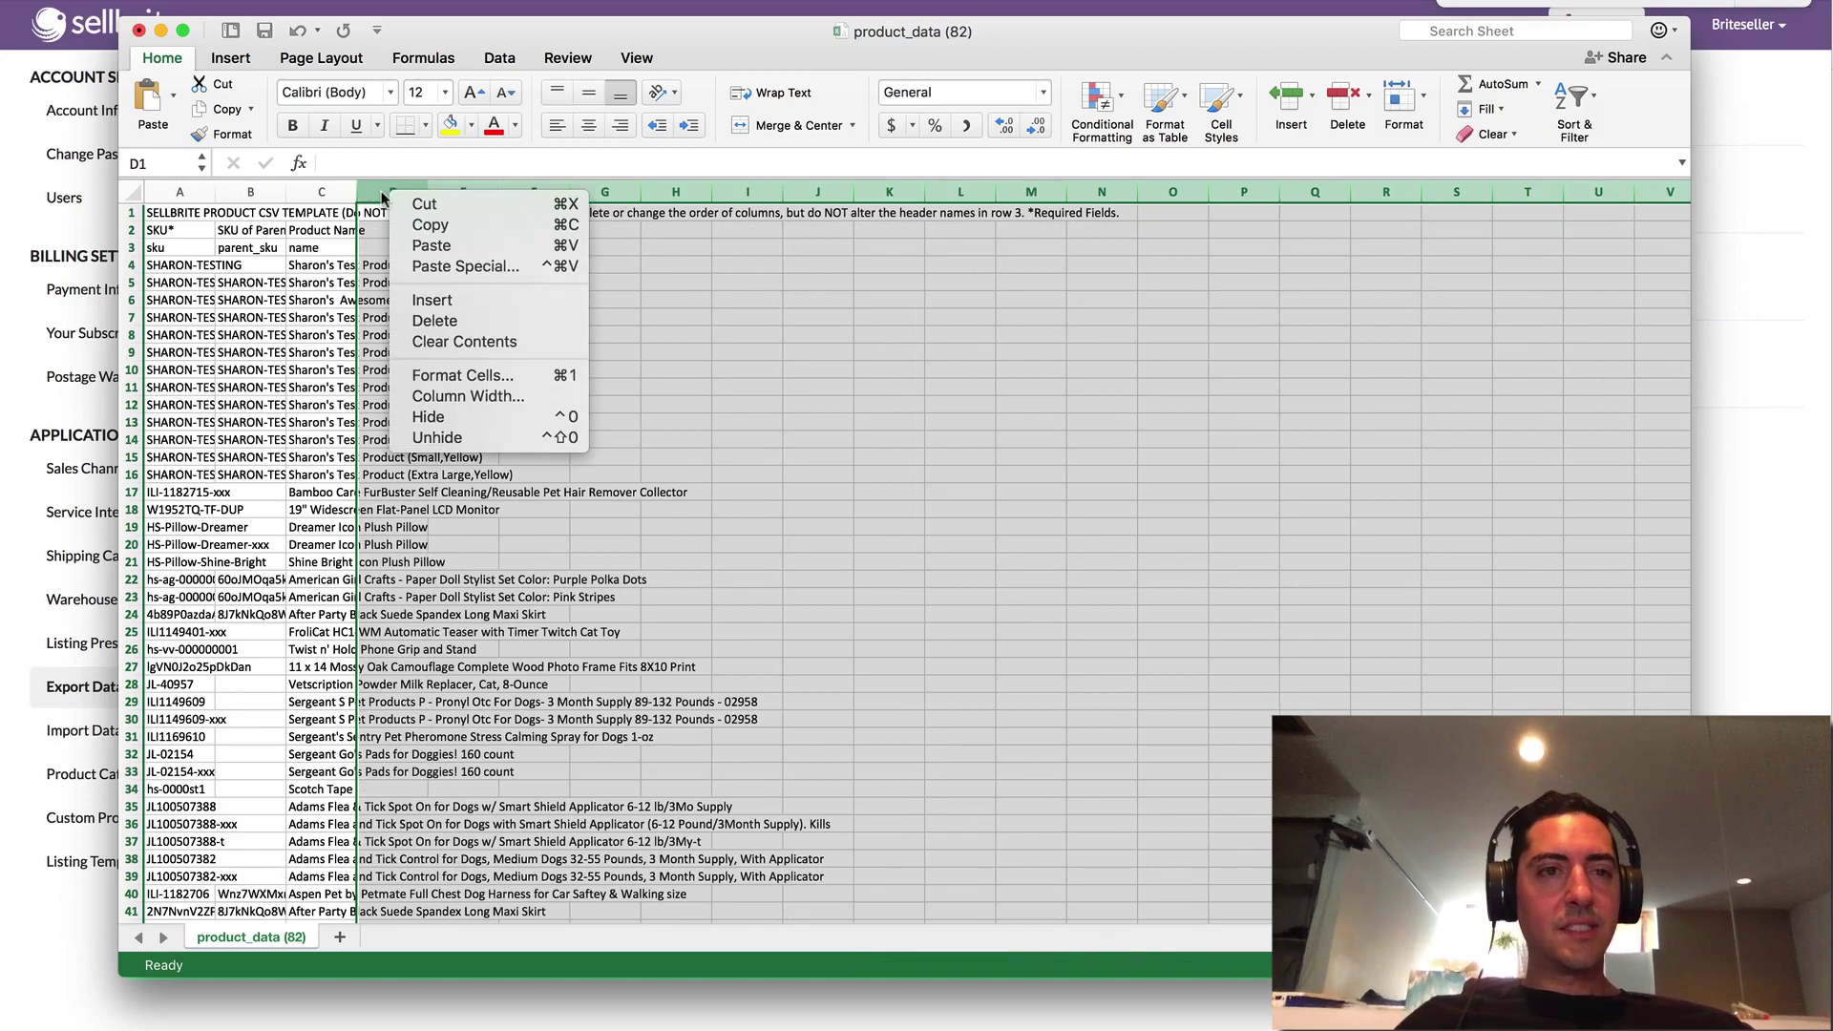
left_click(440, 317)
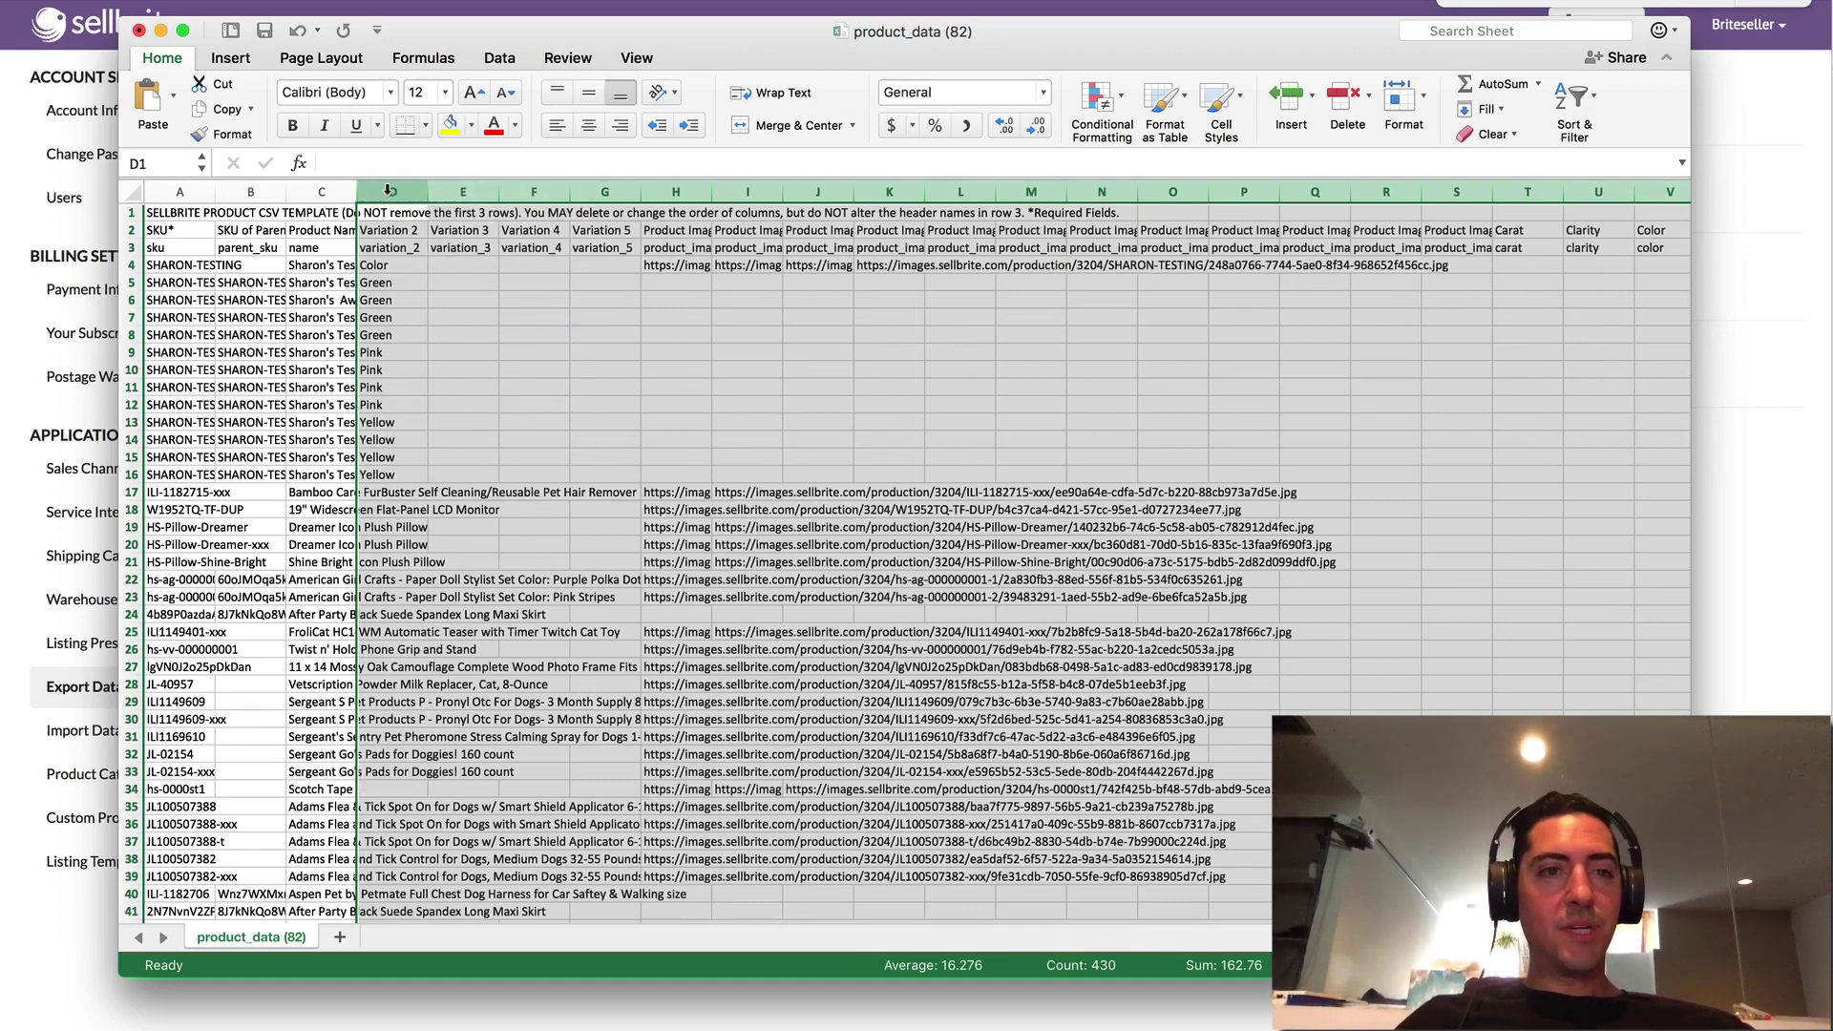
Delete the remaining columns D through AG after Product Name
left_click_drag(387, 191, 1437, 181)
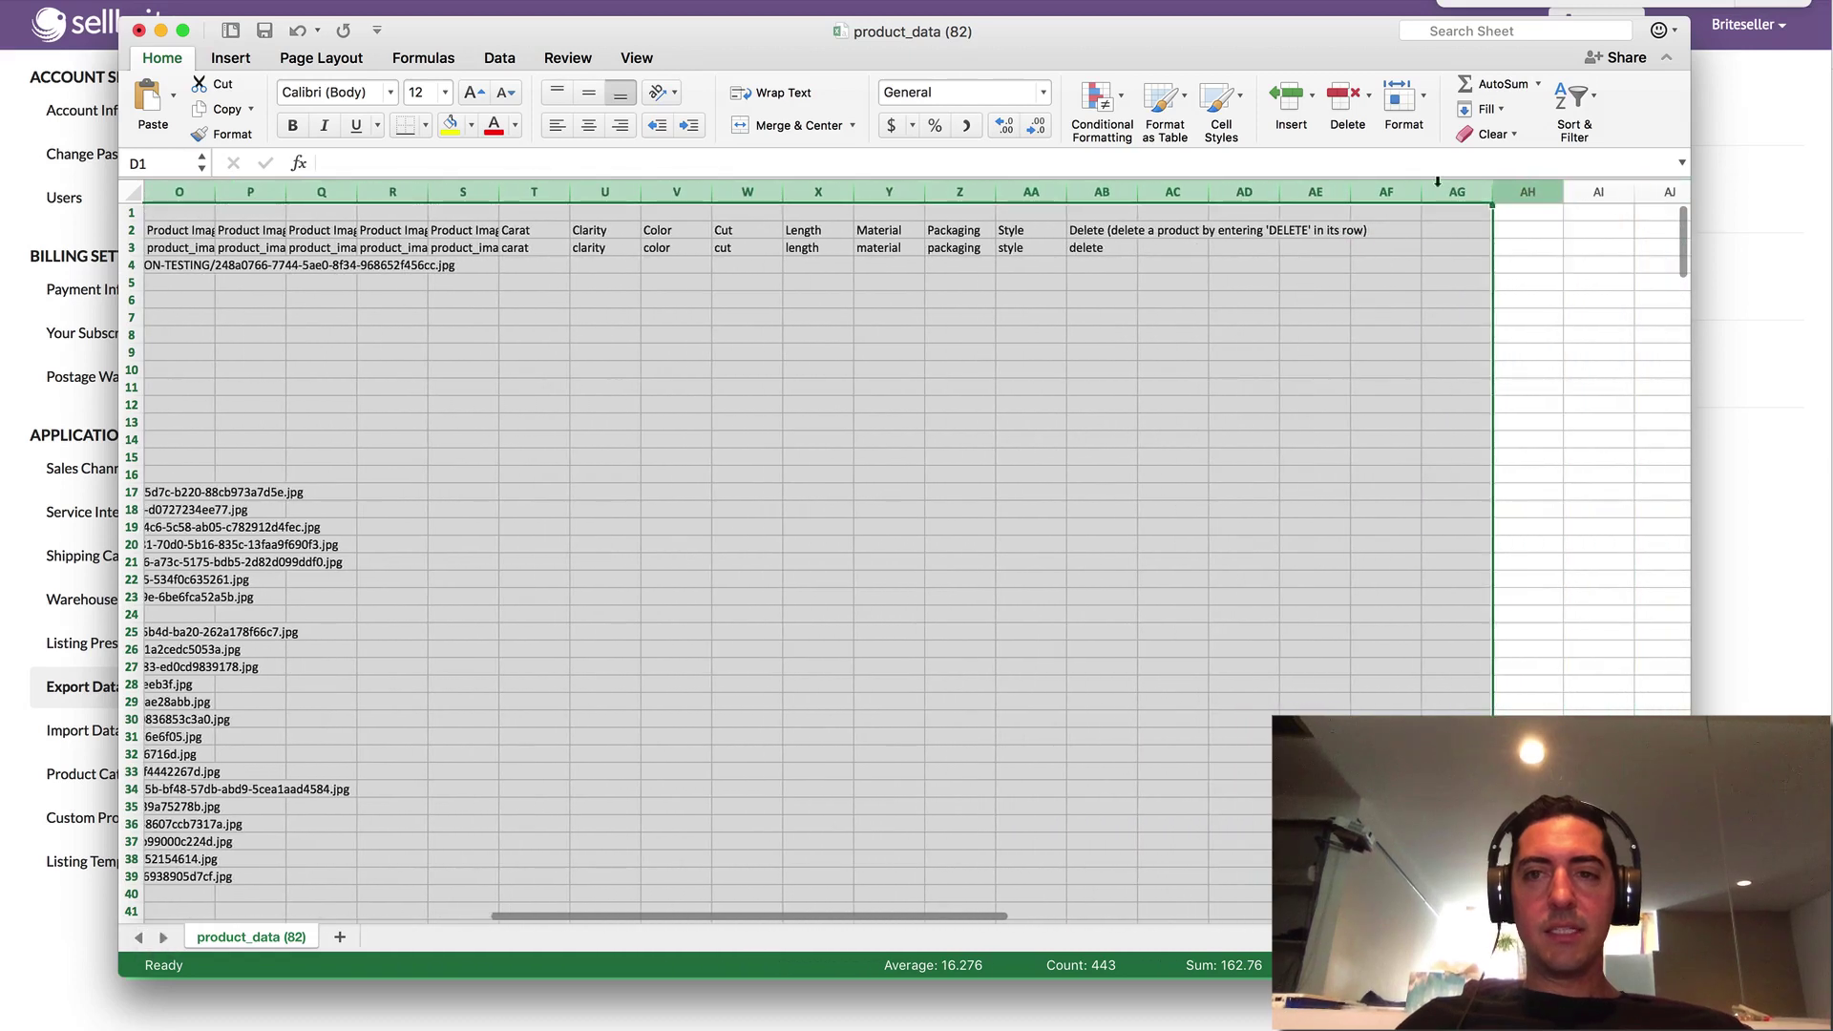
right_click(1461, 196)
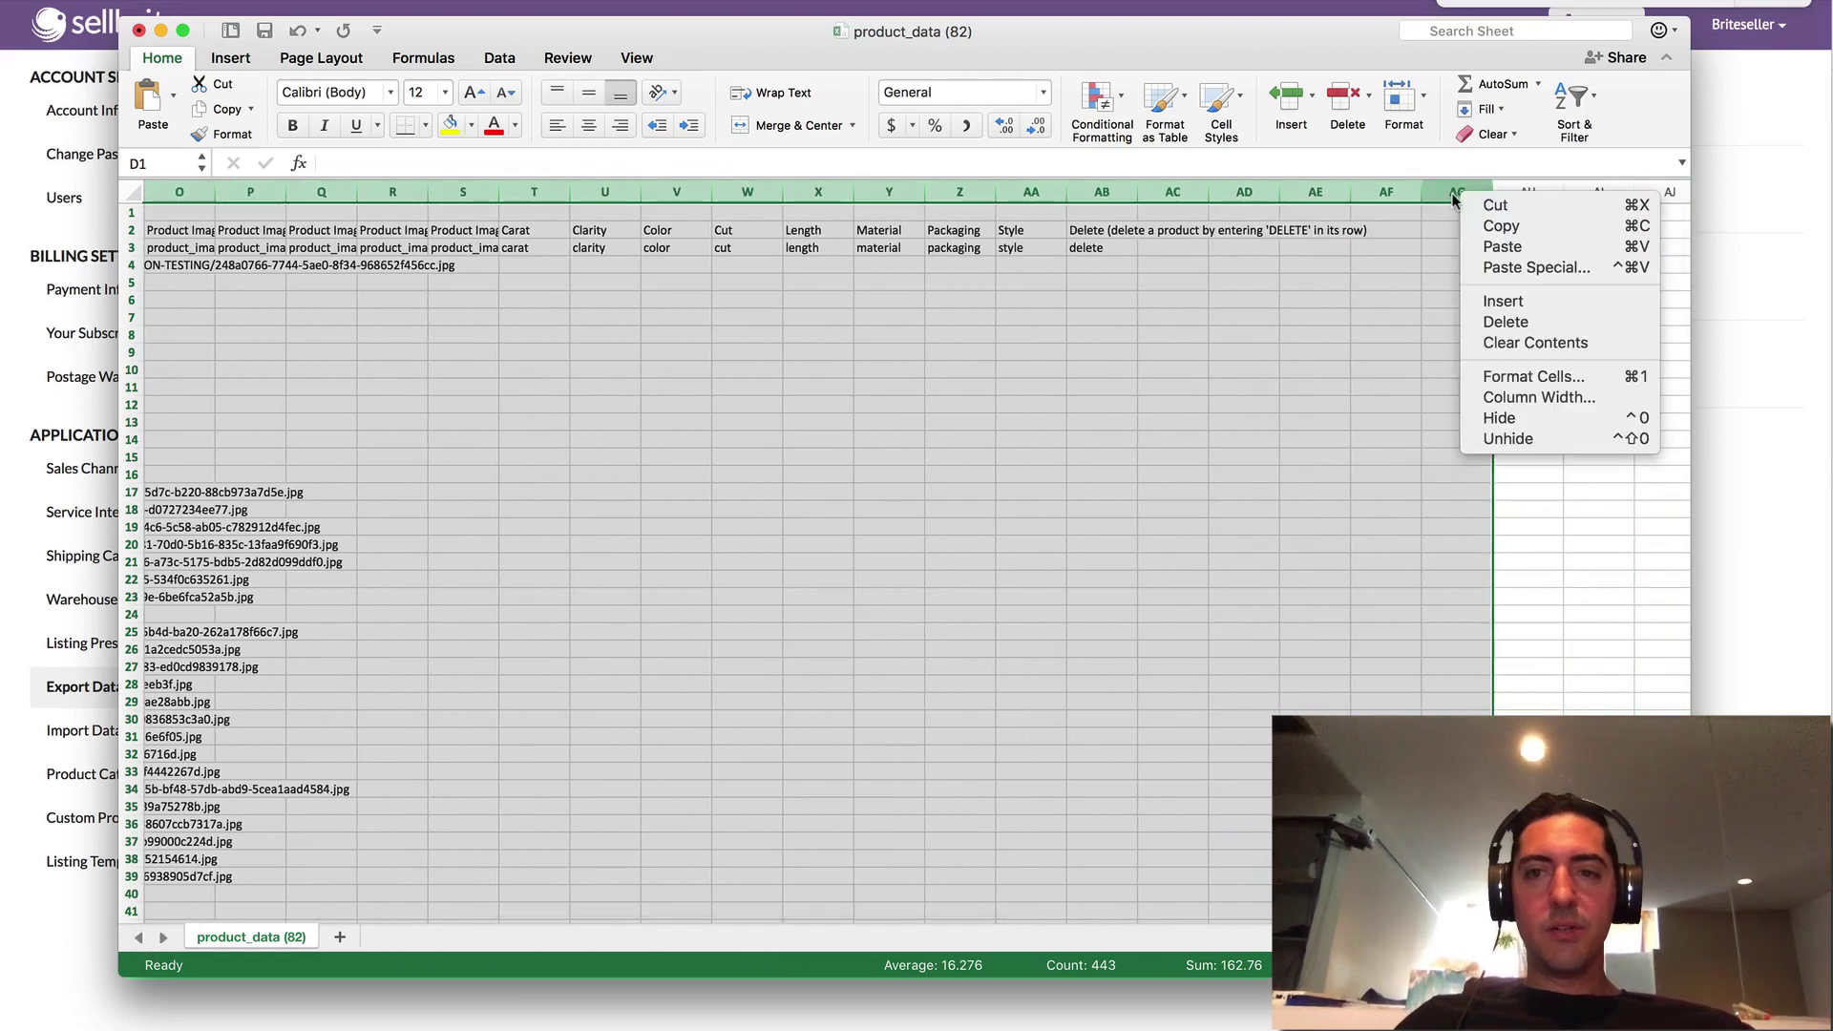
left_click(1497, 322)
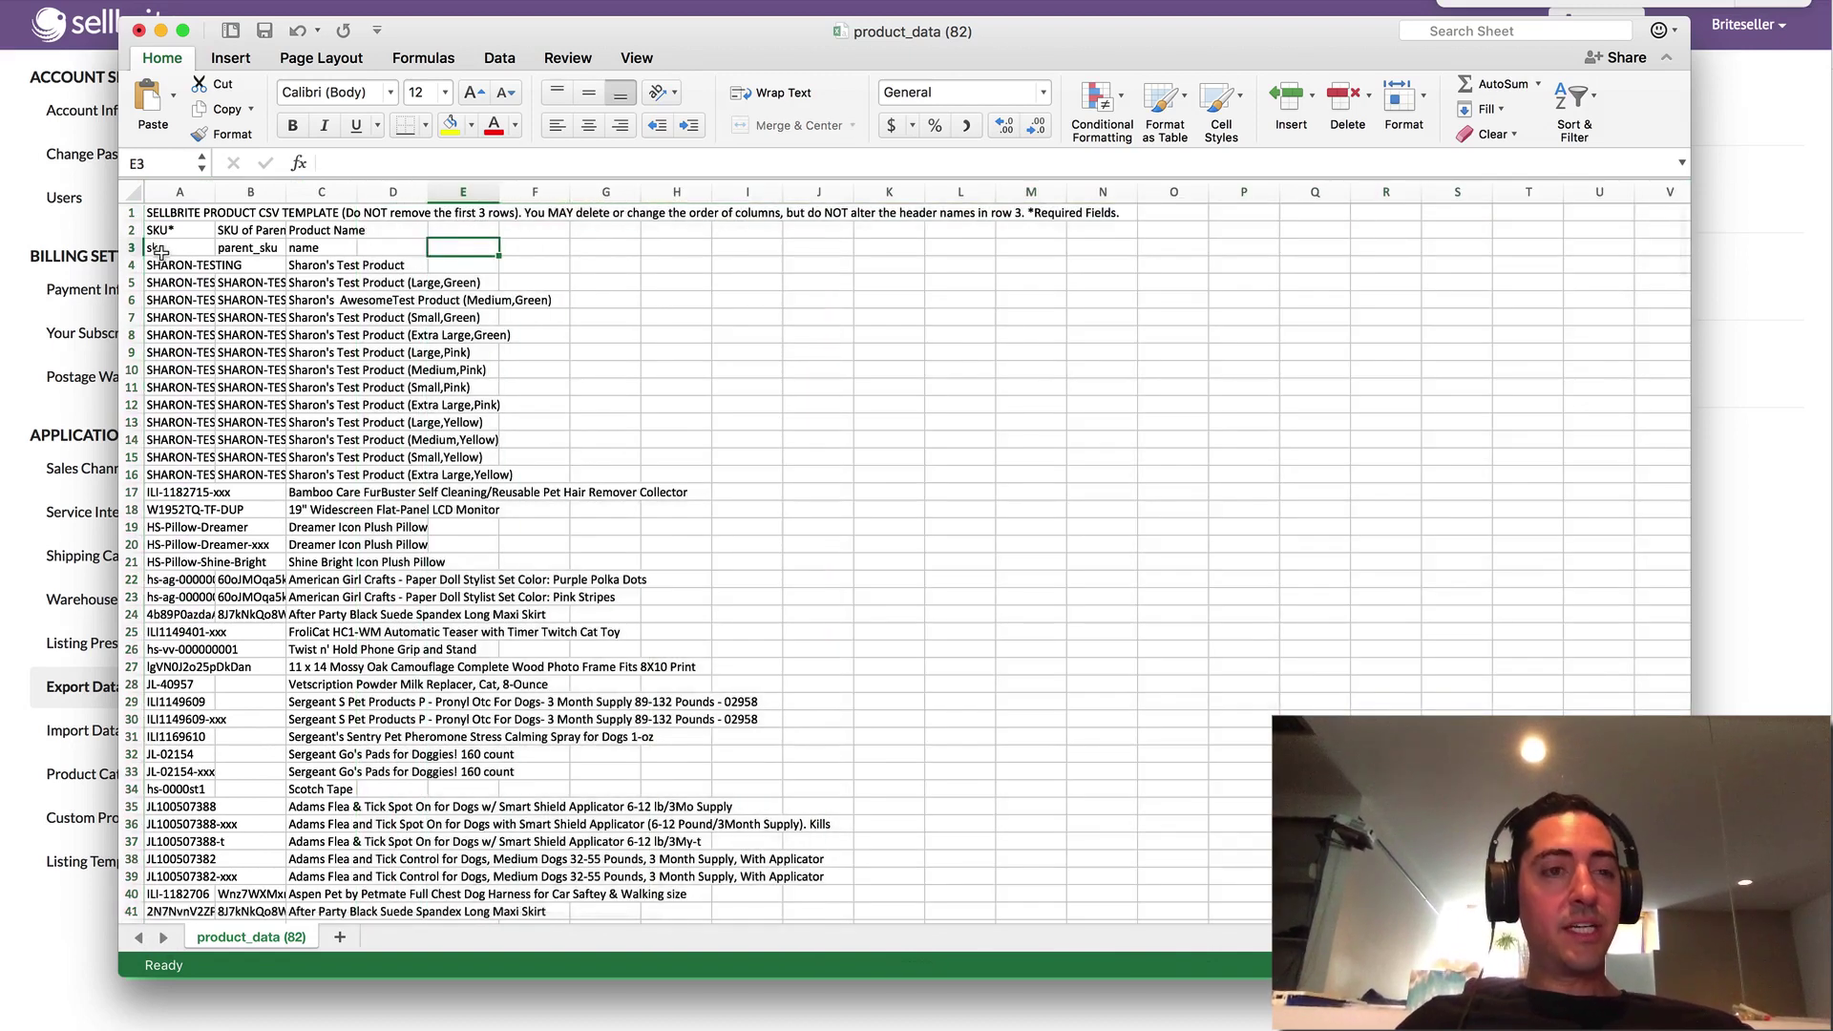
left_click(157, 247)
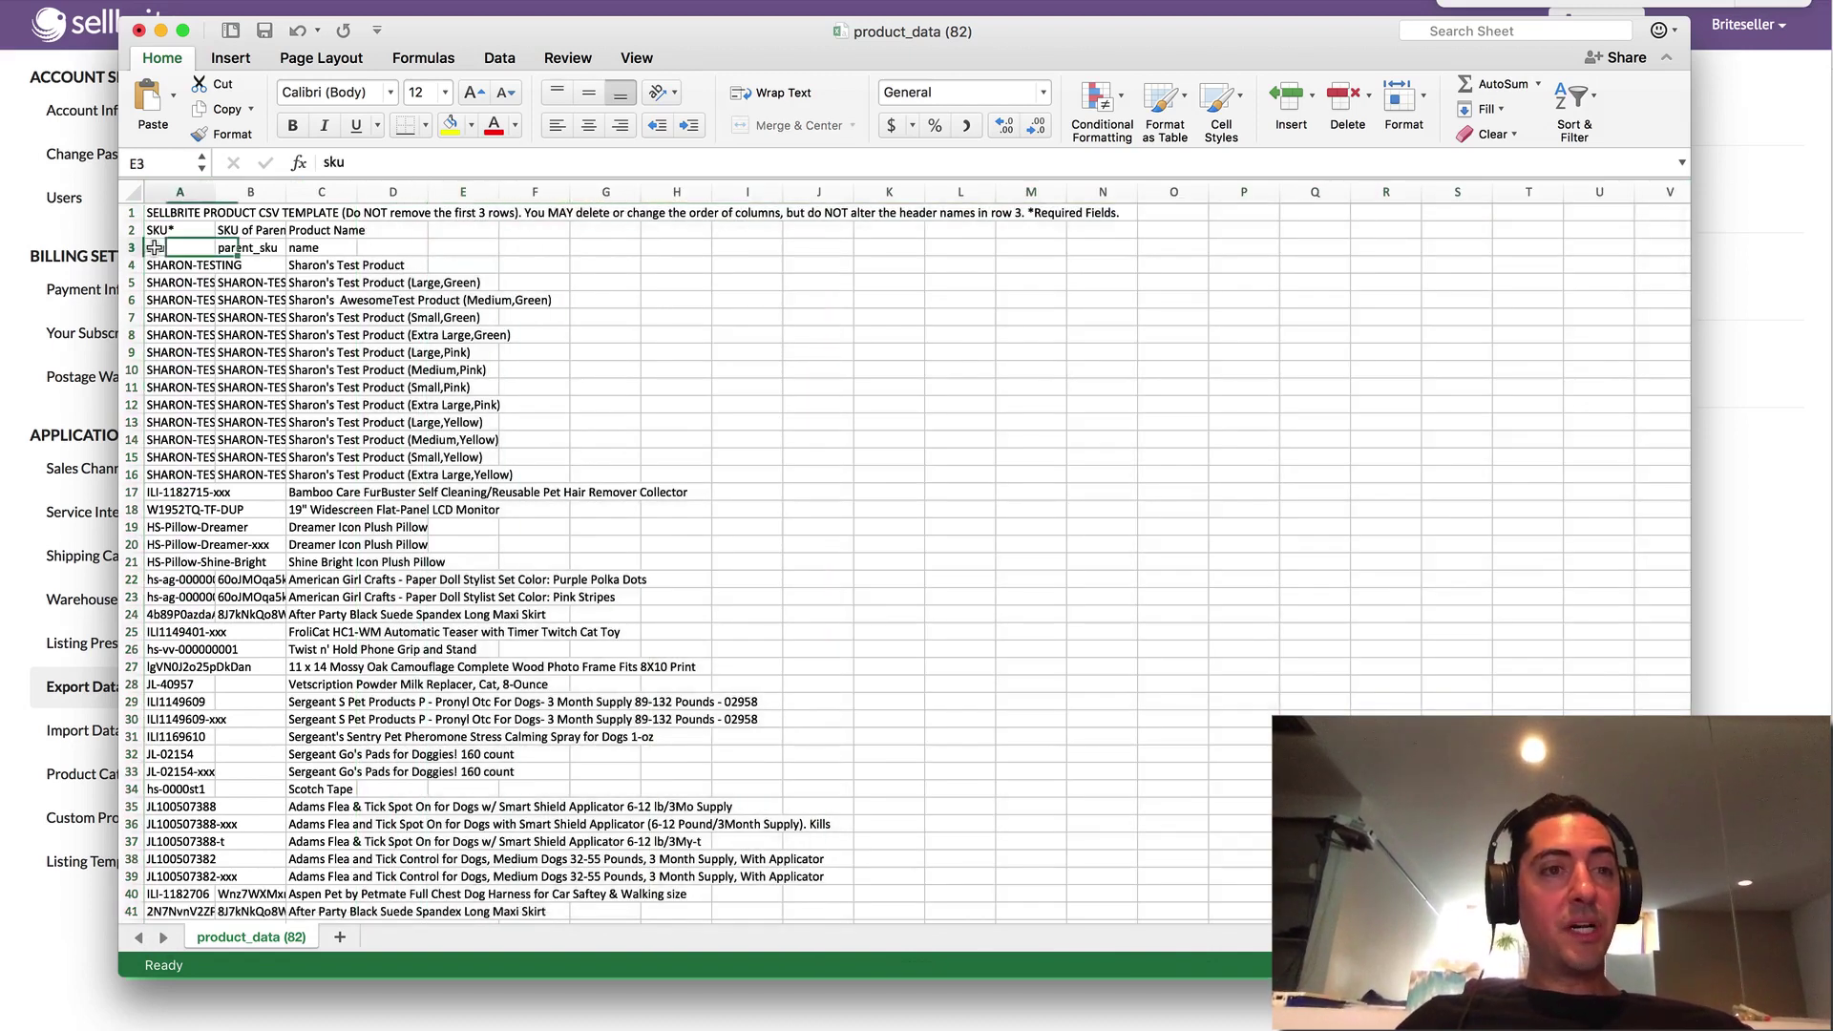
left_click(245, 248)
left_click(310, 247)
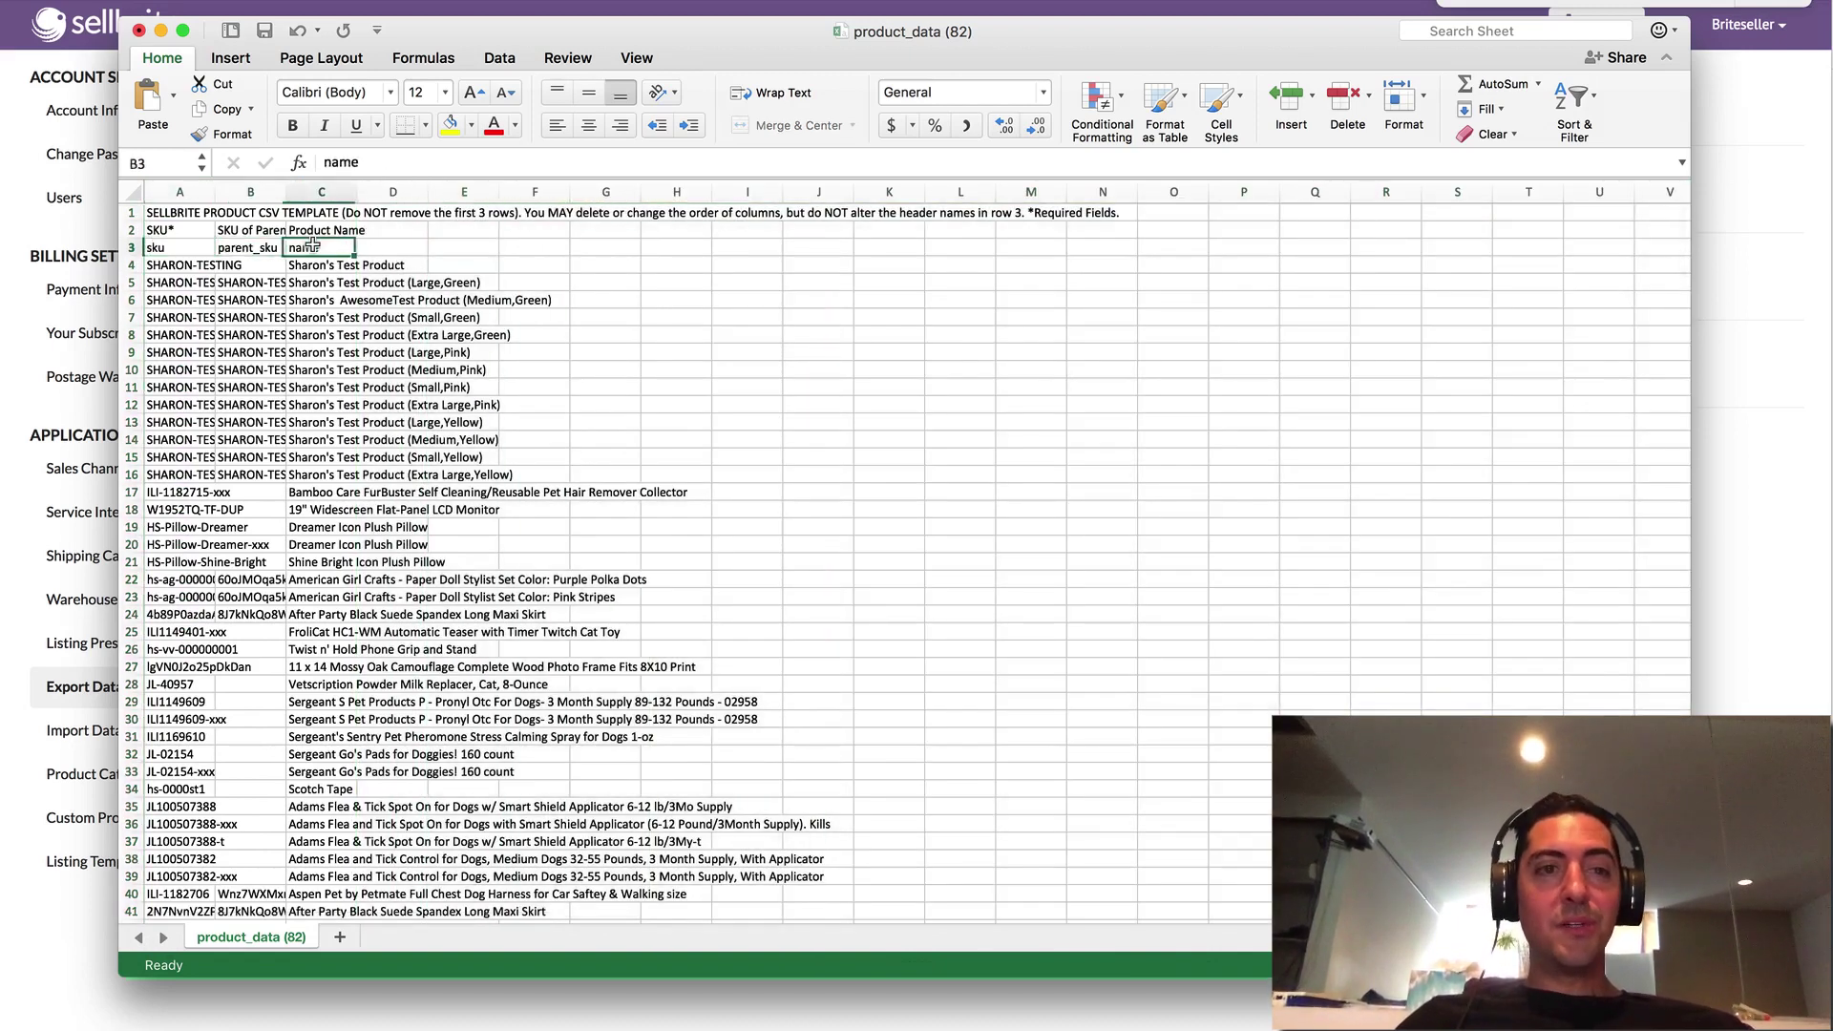
left_click(462, 248)
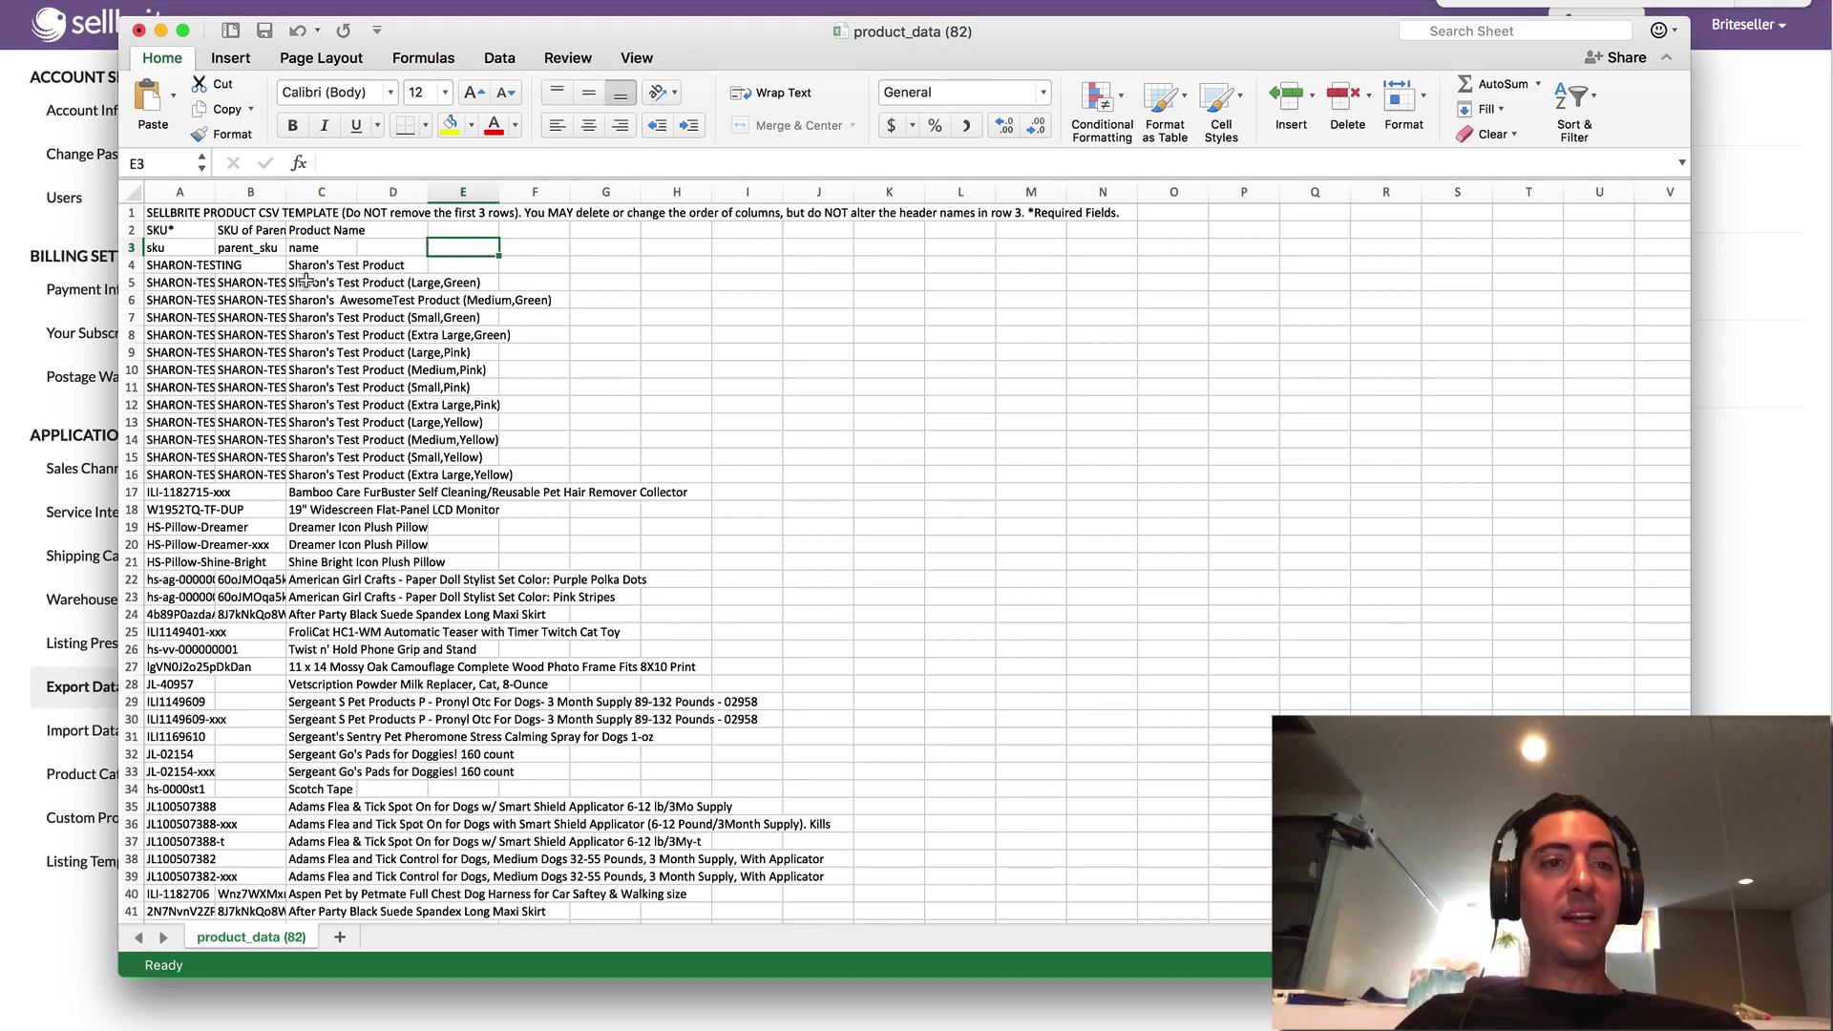
left_click_drag(306, 279, 315, 422)
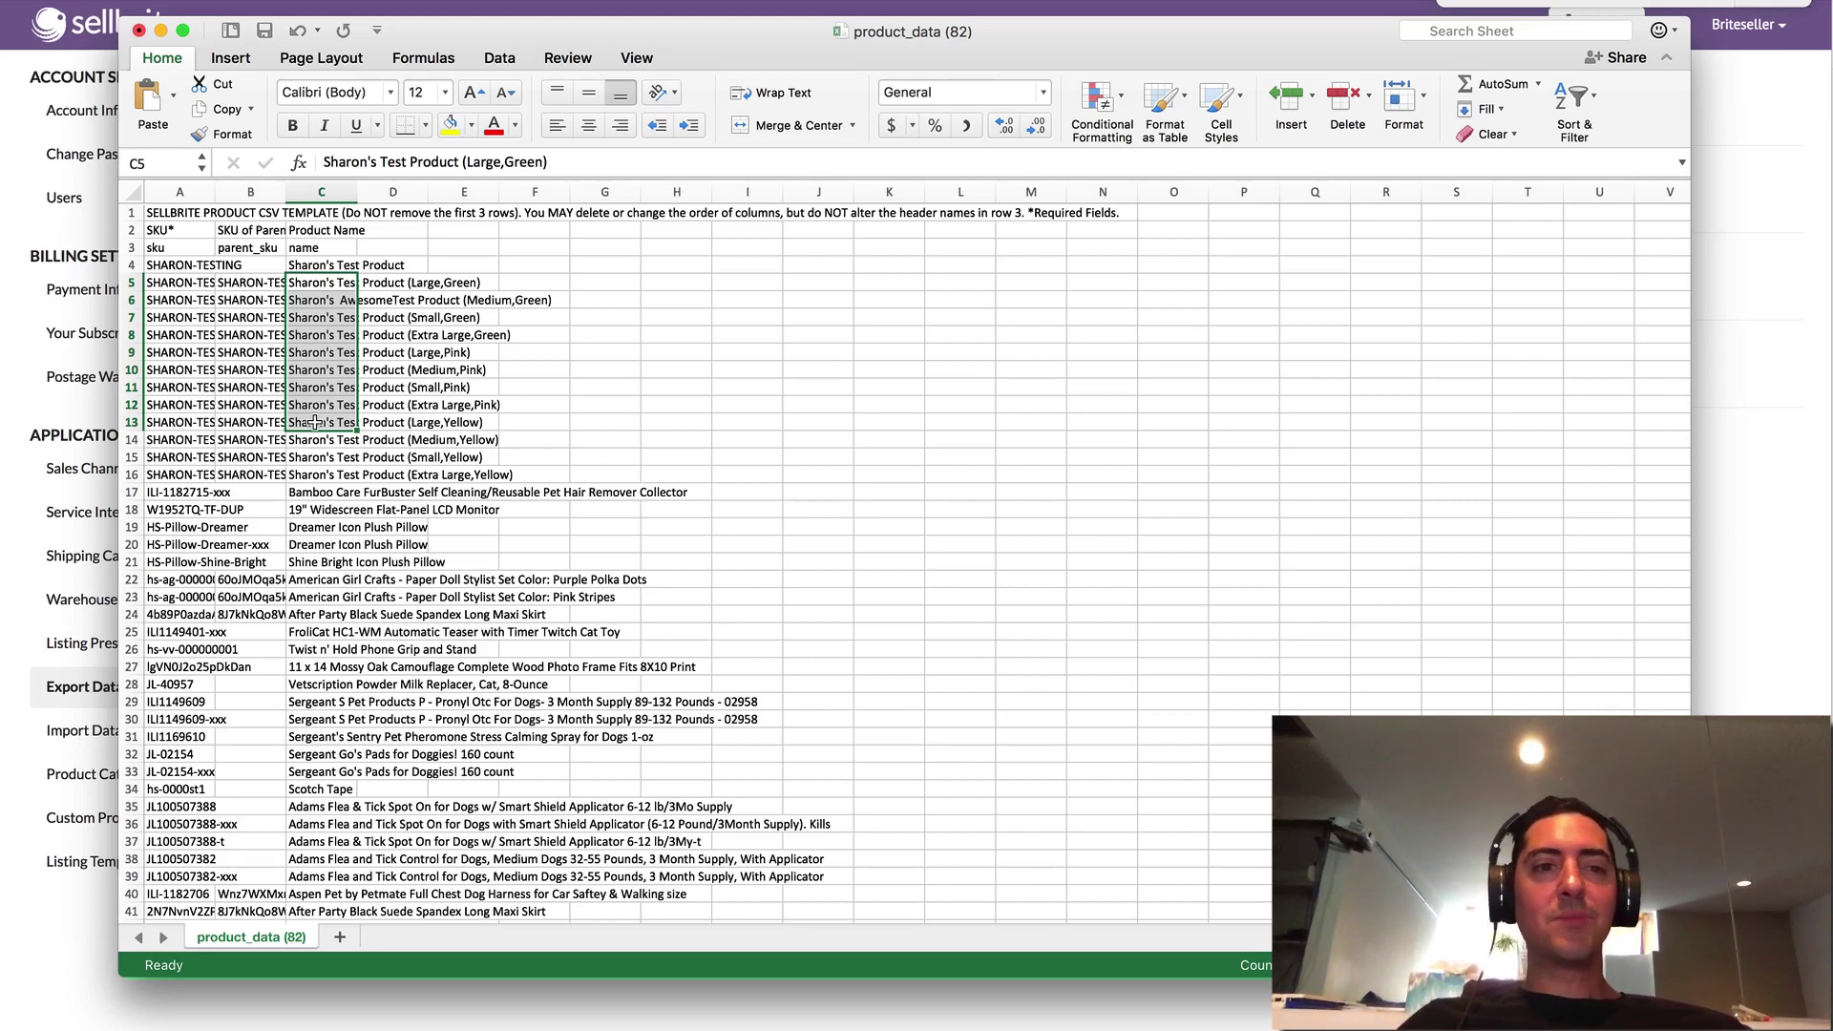
left_click(597, 551)
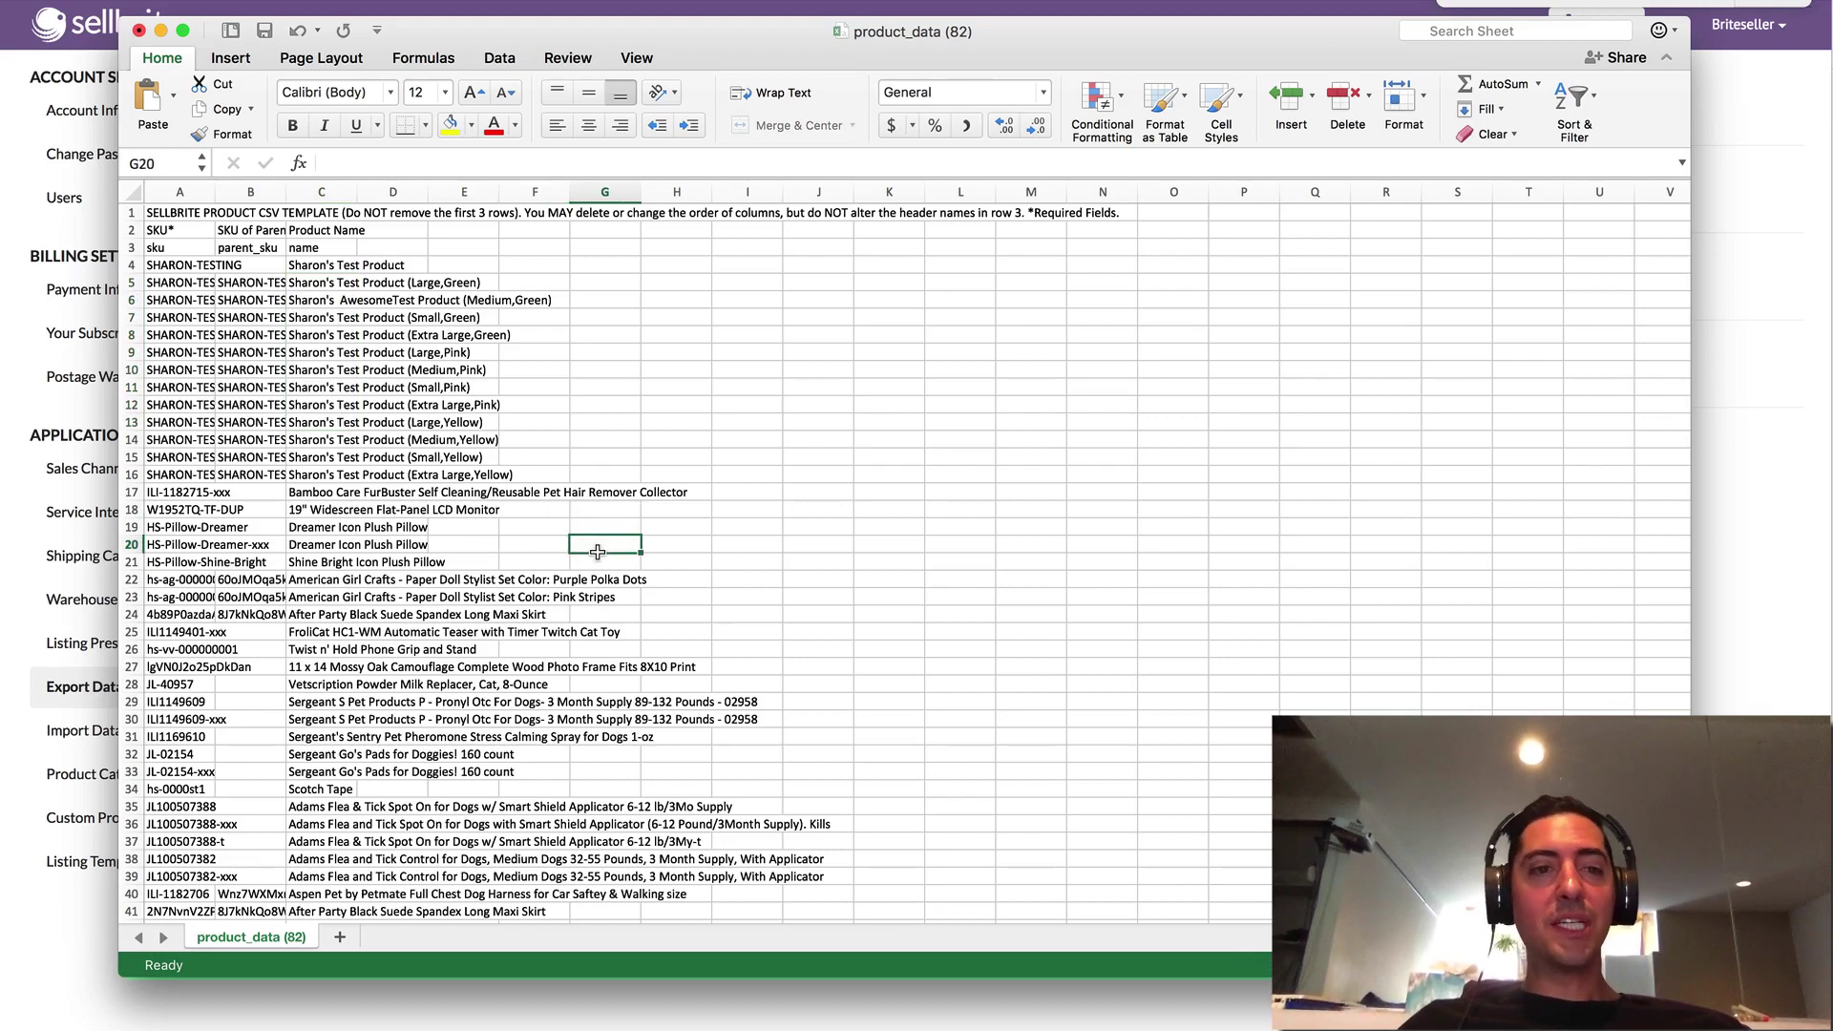